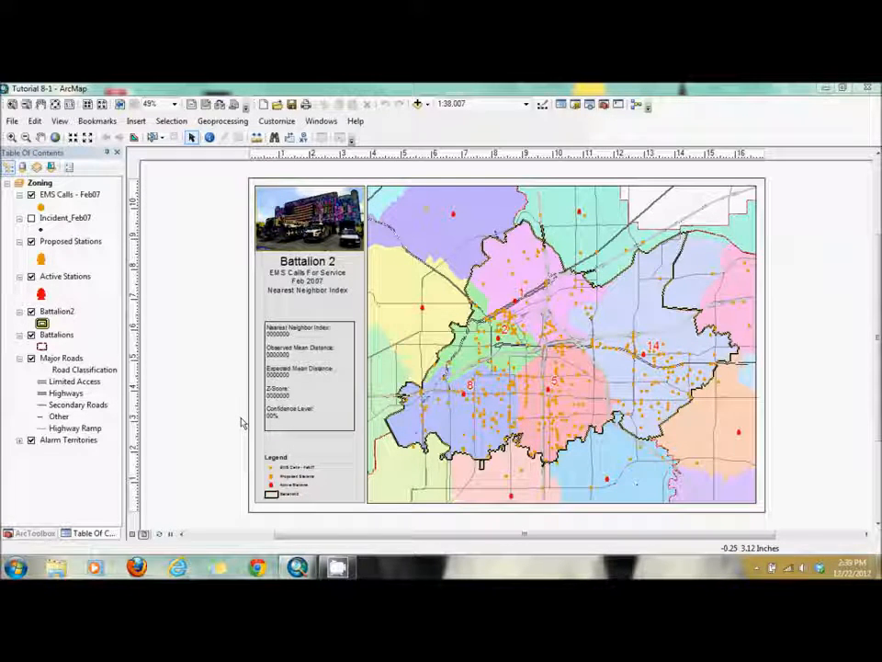
- Set the Confidence Level in the layout's statistics text box to 95%
left_click(310, 415)
left_click(310, 415)
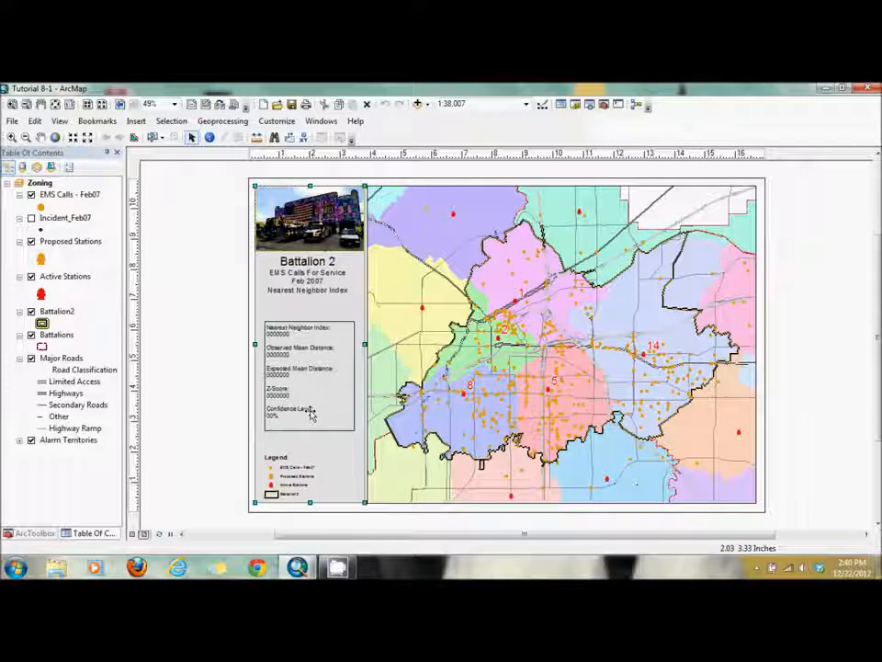
double_click(311, 415)
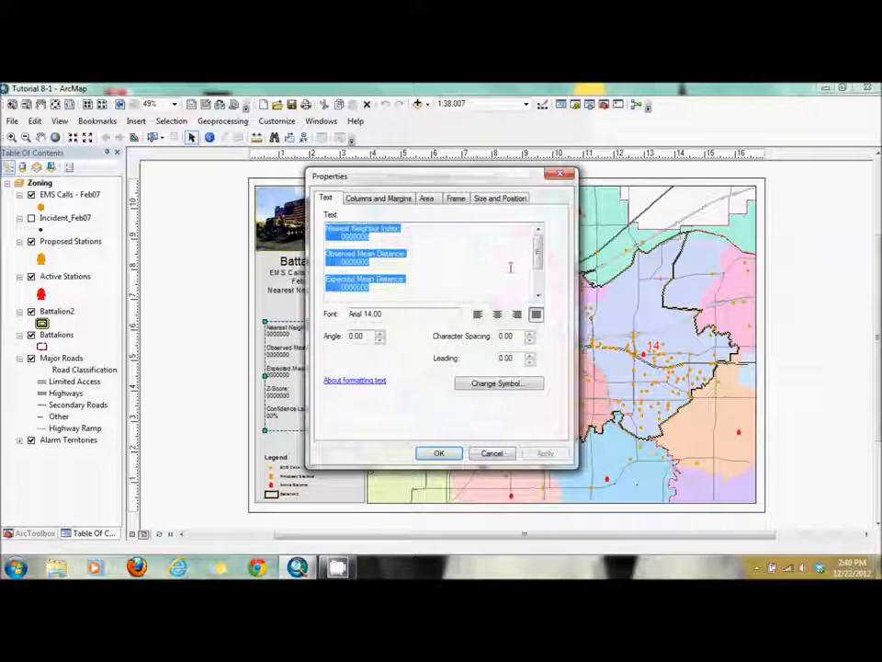
left_click_drag(541, 263, 540, 296)
left_click(347, 295)
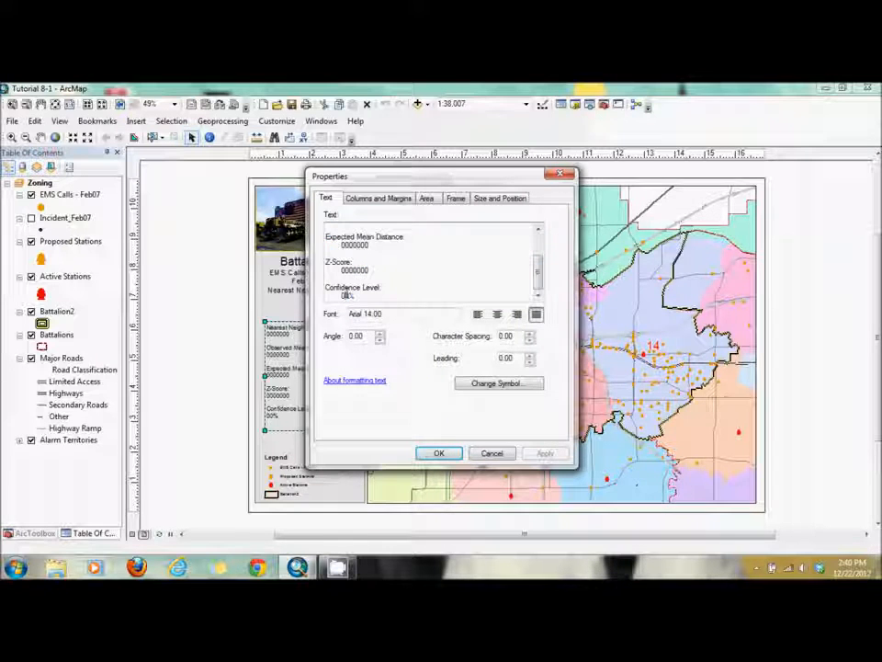
key("BackSpace")
key("BackSpace")
type("95")
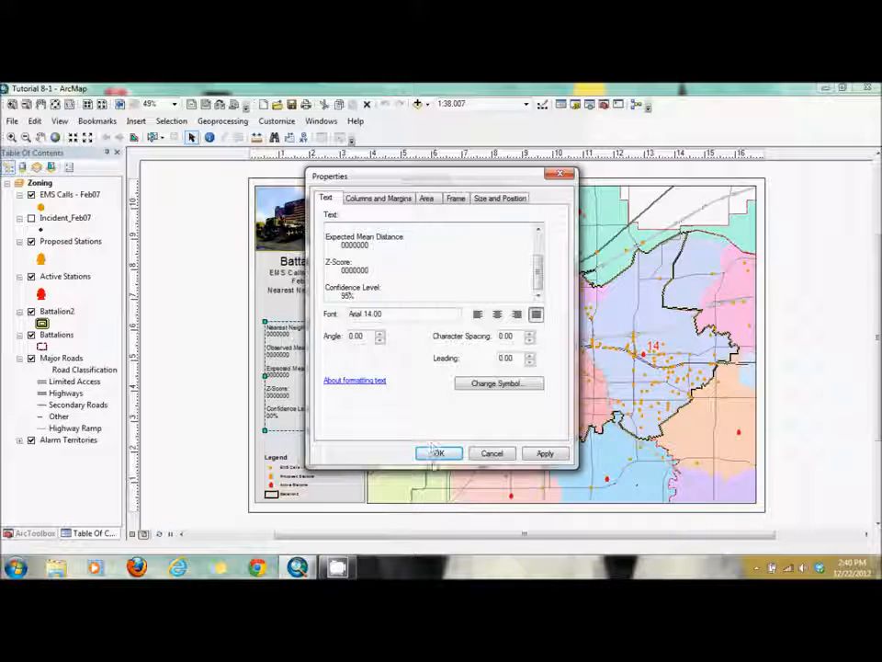
left_click(438, 452)
left_click(217, 380)
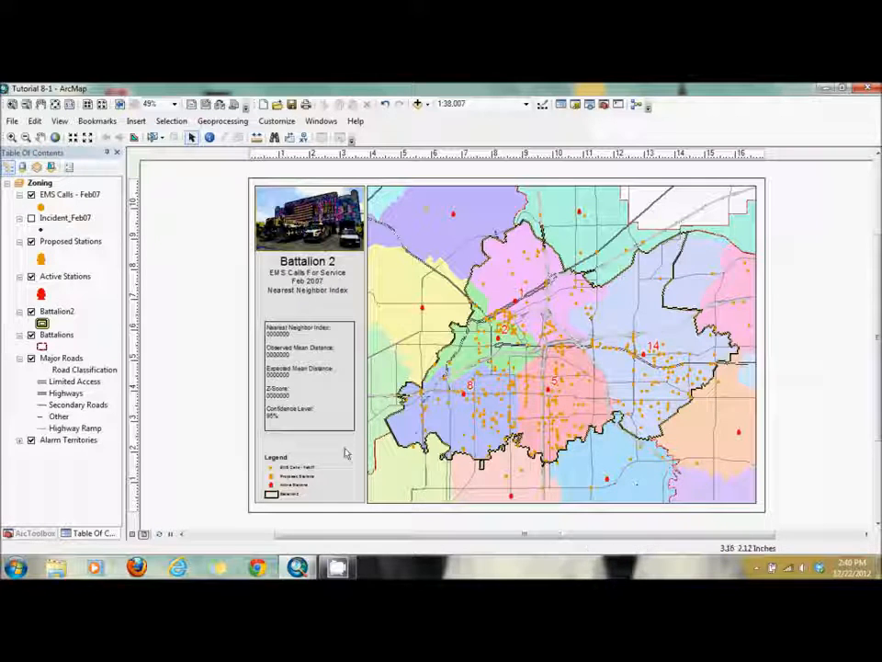
- Check the Battalion2 layer's attribute table for the polygon's Shape_Area, and close the table
right_click(60, 315)
left_click(103, 310)
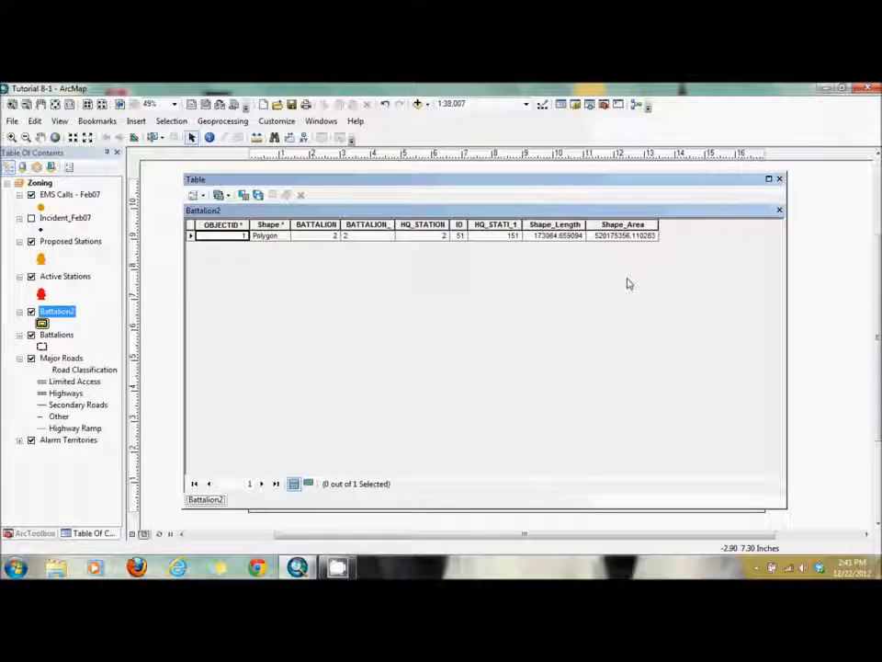
left_click(779, 178)
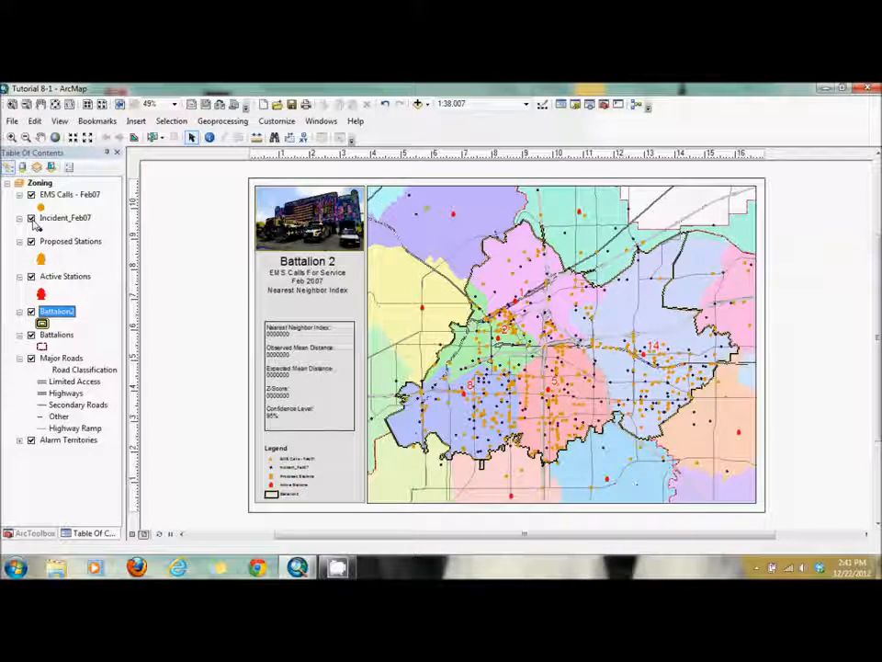
- Move the EMS Calls - Feb07 layer below Incident_Feb07, displaying the incident layer only while comparing the two
left_click(31, 217)
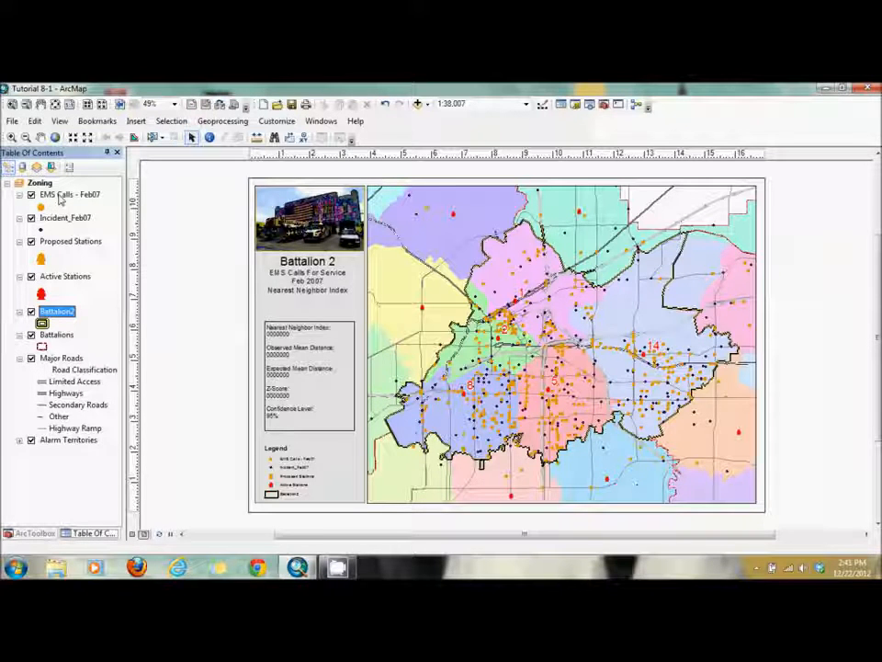
left_click_drag(60, 200, 60, 224)
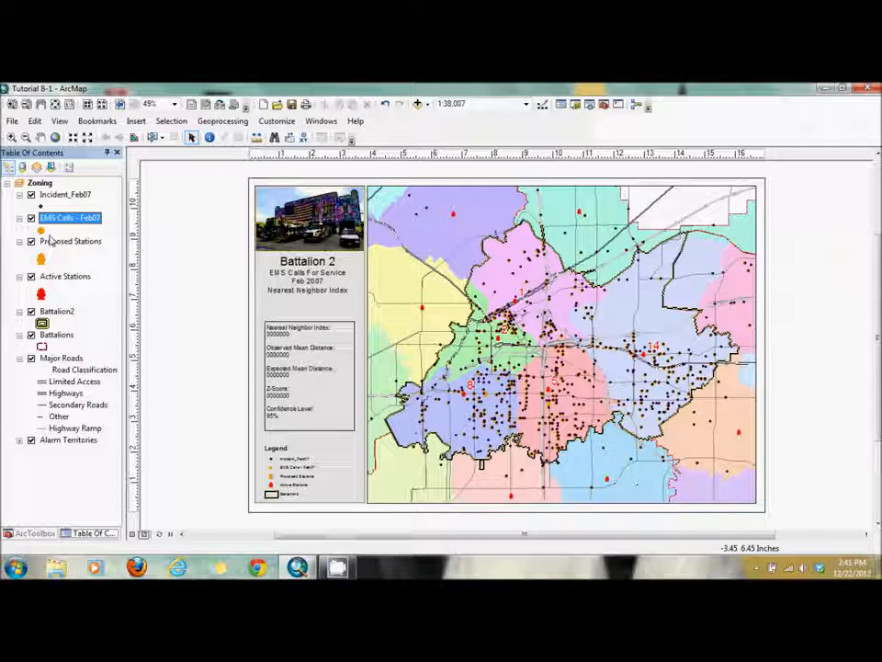
left_click(32, 195)
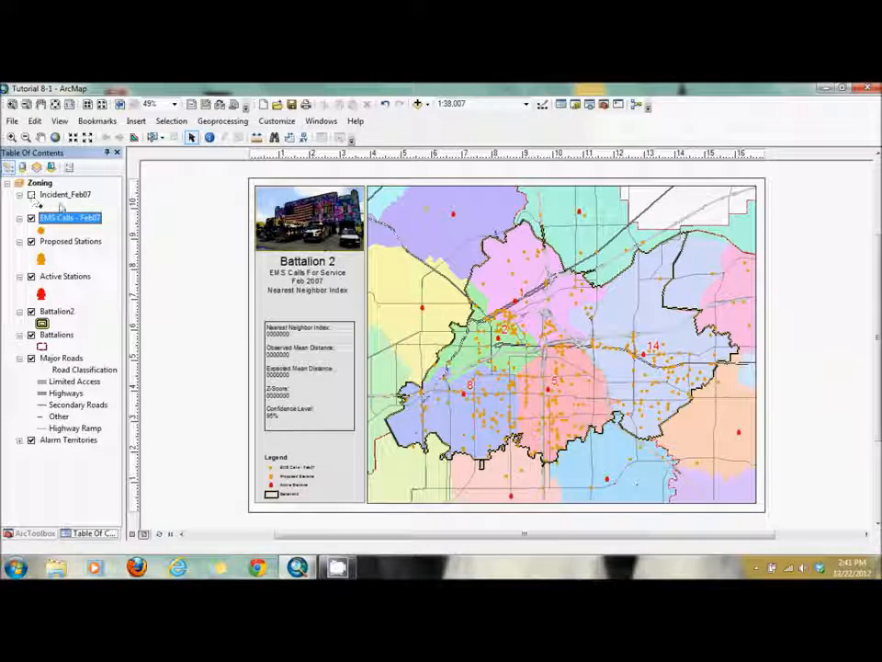
- Review the definition query of the EMS Calls - Feb07 layer and leave its properties without changes
right_click(67, 224)
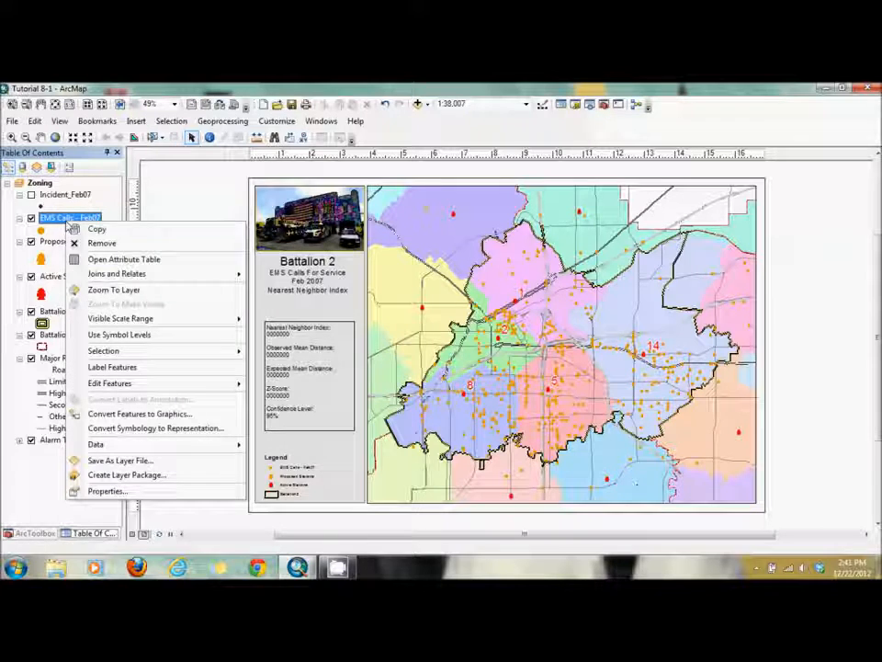
left_click(124, 493)
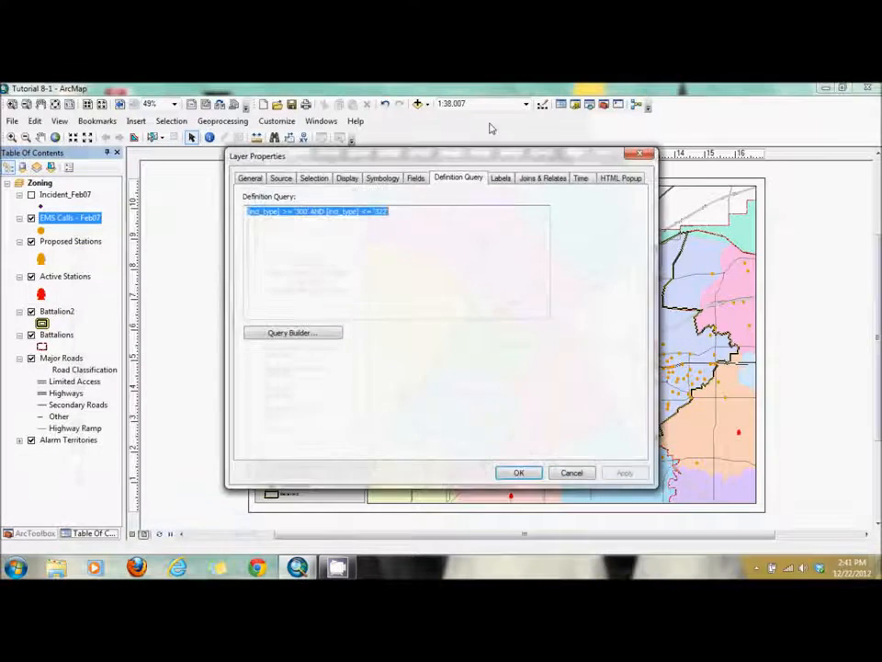
left_click(389, 252)
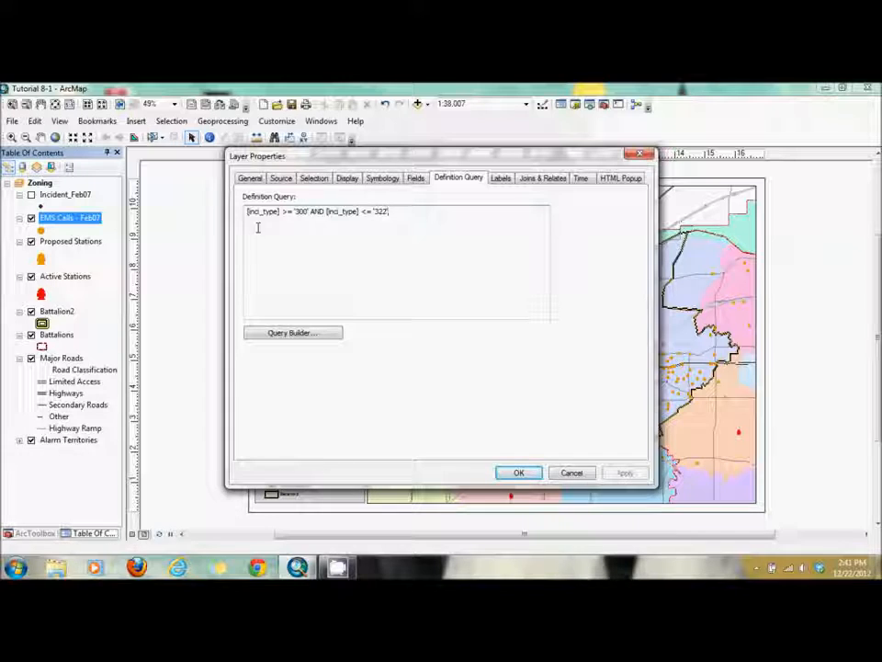
left_click(623, 472)
left_click(572, 472)
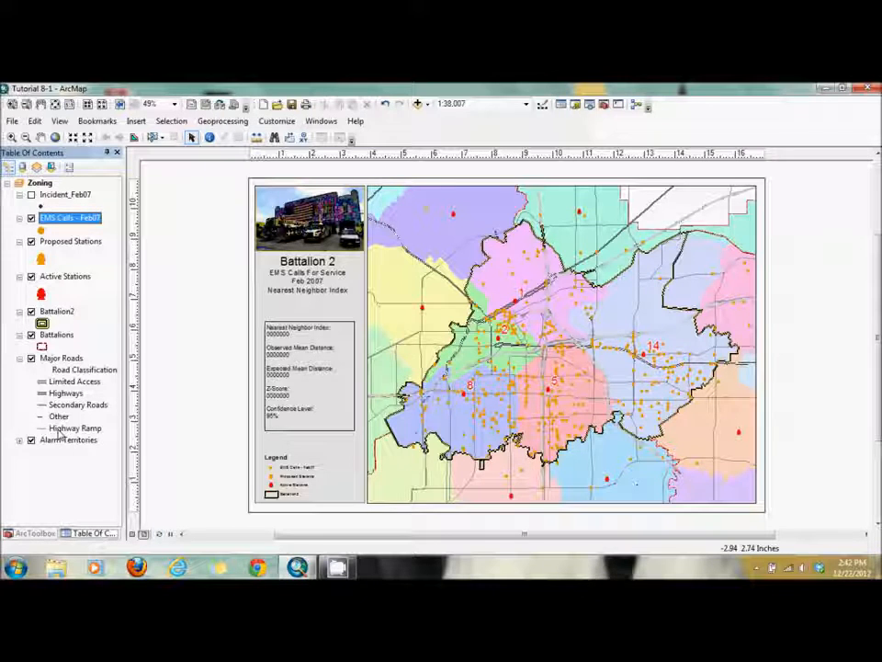
- Set up the Average Nearest Neighbor tool with EMS Calls - Feb07 as the input feature class and report generation enabled
left_click(34, 533)
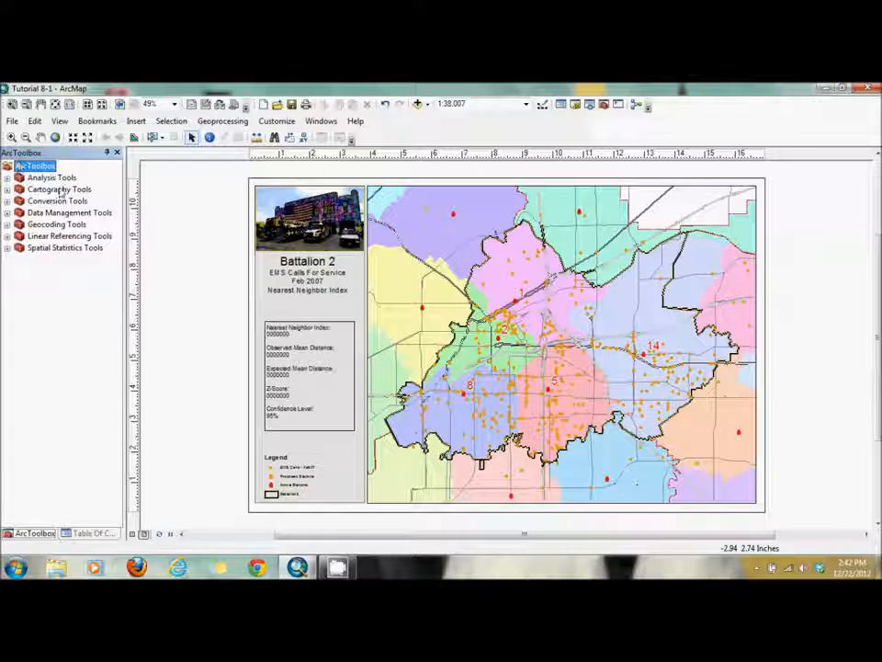
left_click(8, 248)
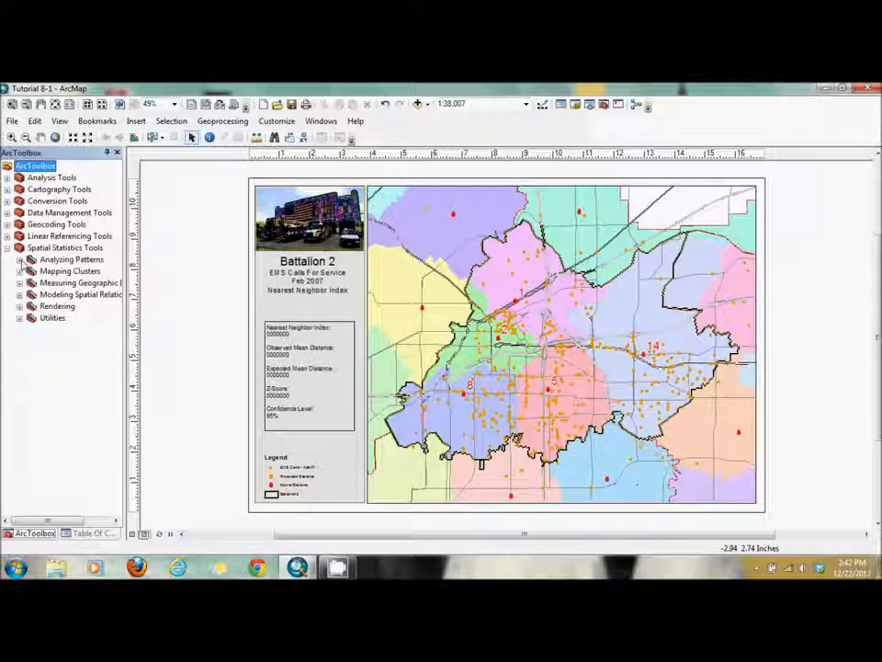
left_click(19, 260)
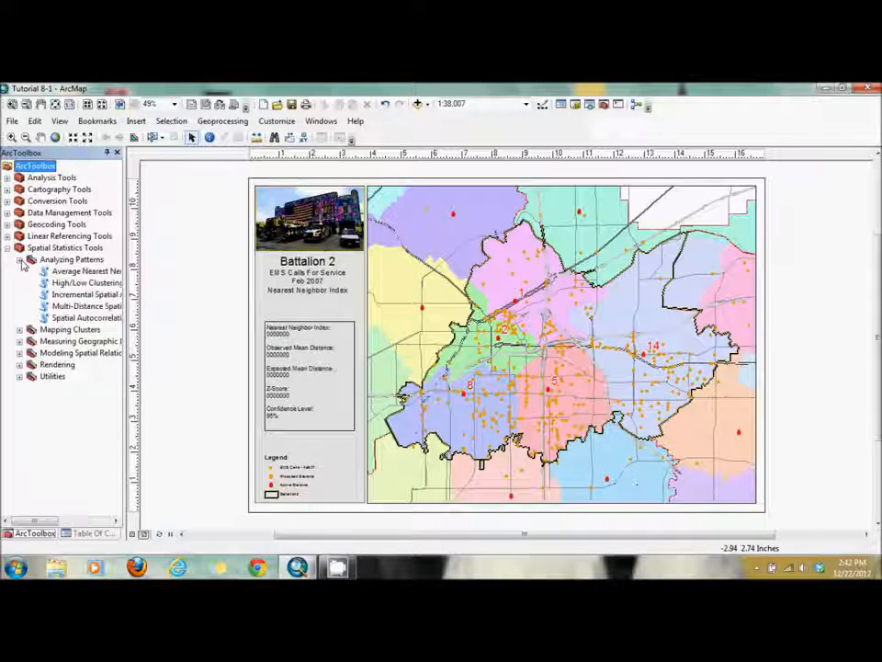
left_click(75, 273)
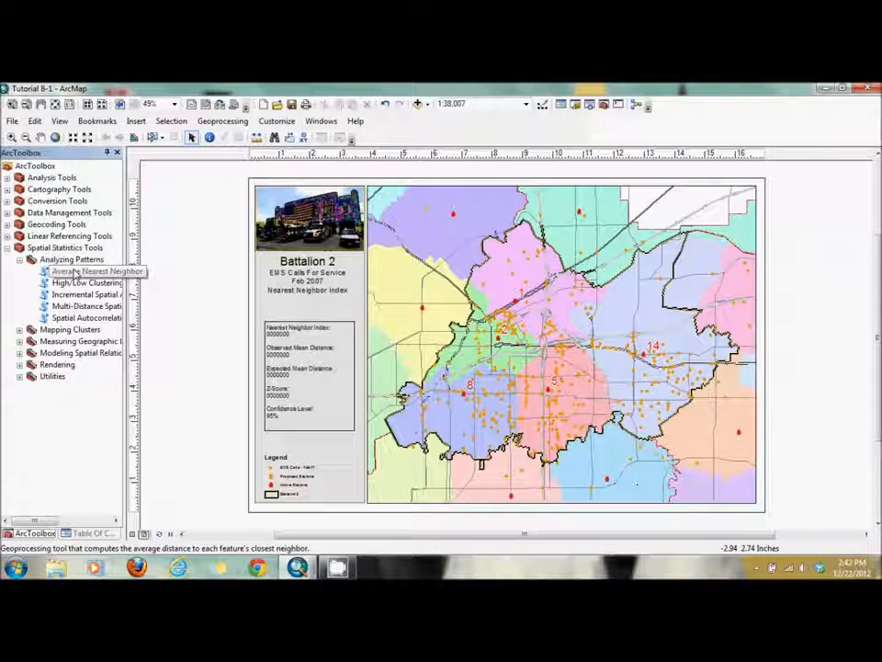
double_click(75, 273)
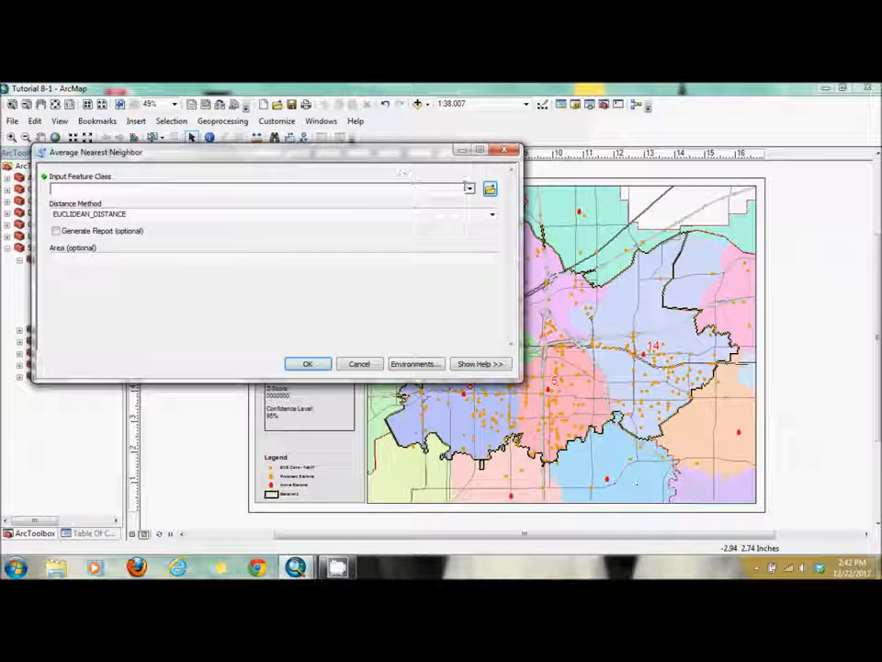
left_click(469, 188)
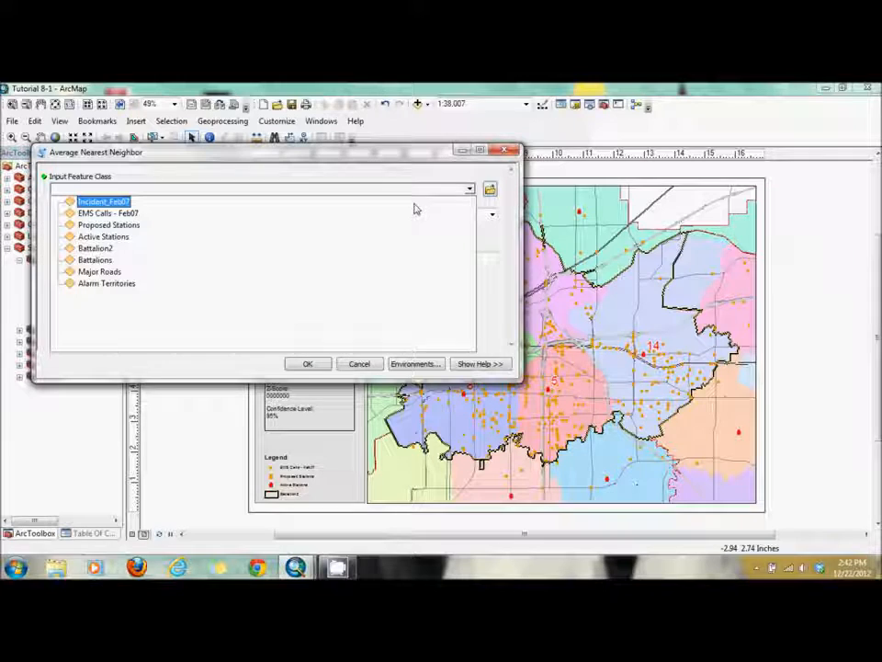
left_click(374, 214)
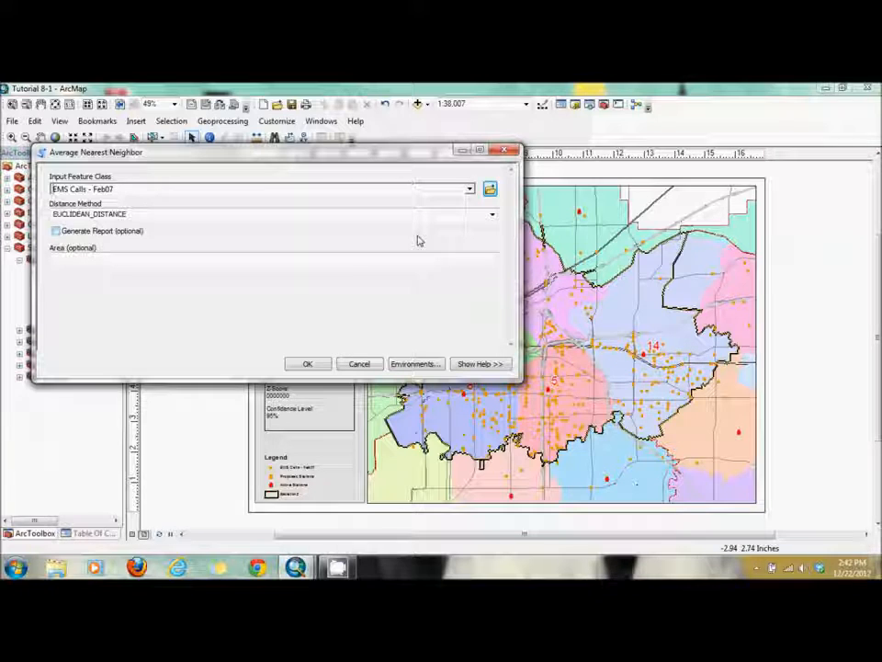
left_click(55, 231)
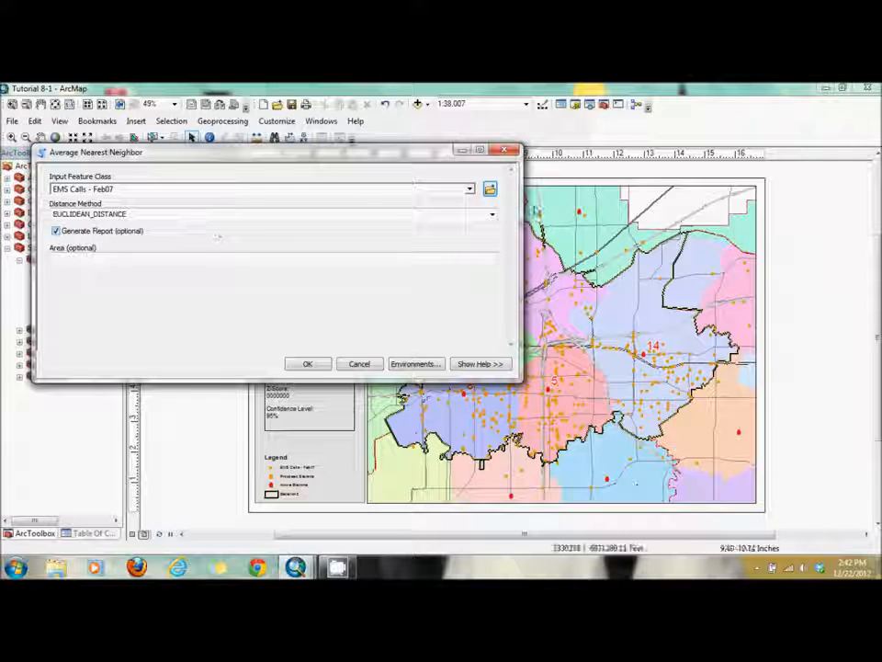
- Set the analysis area to 520175356, run Average Nearest Neighbor, and dismiss the completion notice
left_click(475, 258)
type("520")
type("175")
type("358")
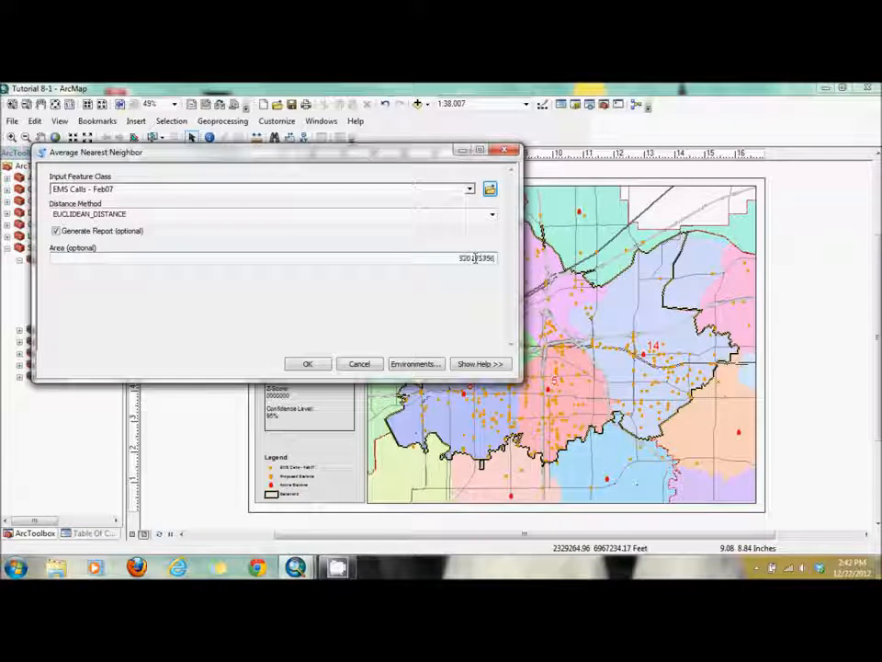
left_click(307, 363)
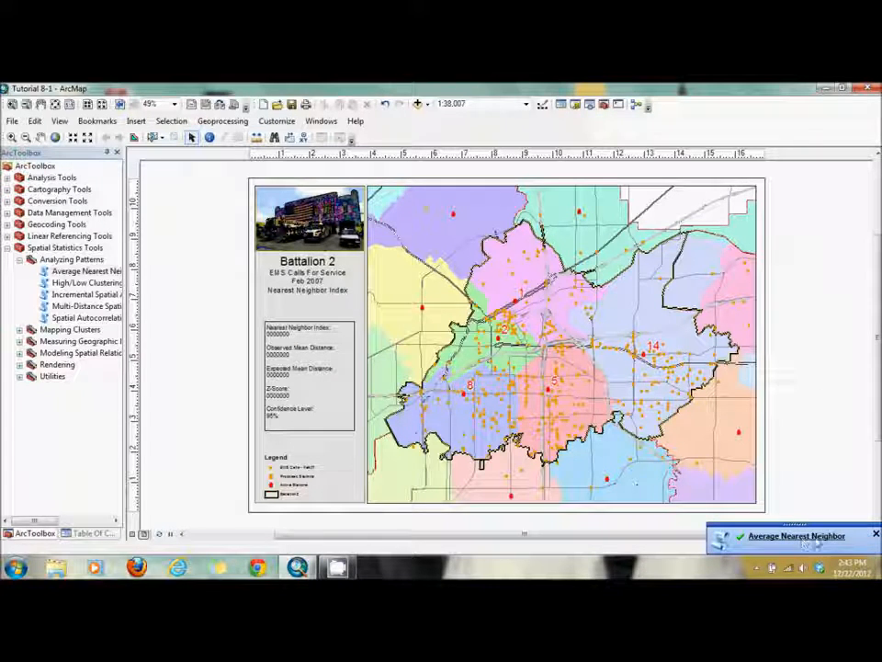
left_click(876, 534)
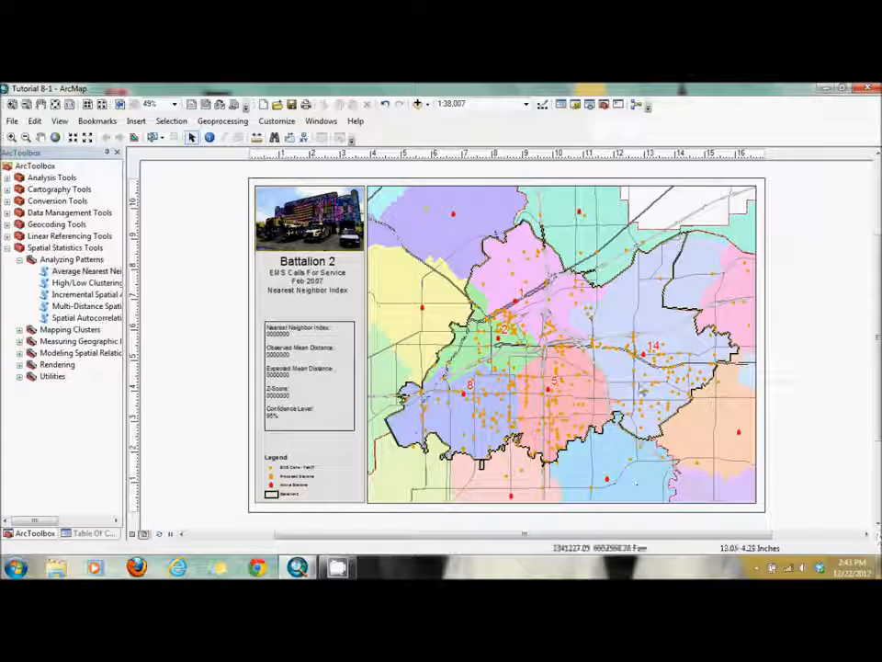
- Examine the current session's Average Nearest Neighbor results and messages for the ratio, mean distances, z-score and p-value
left_click(220, 122)
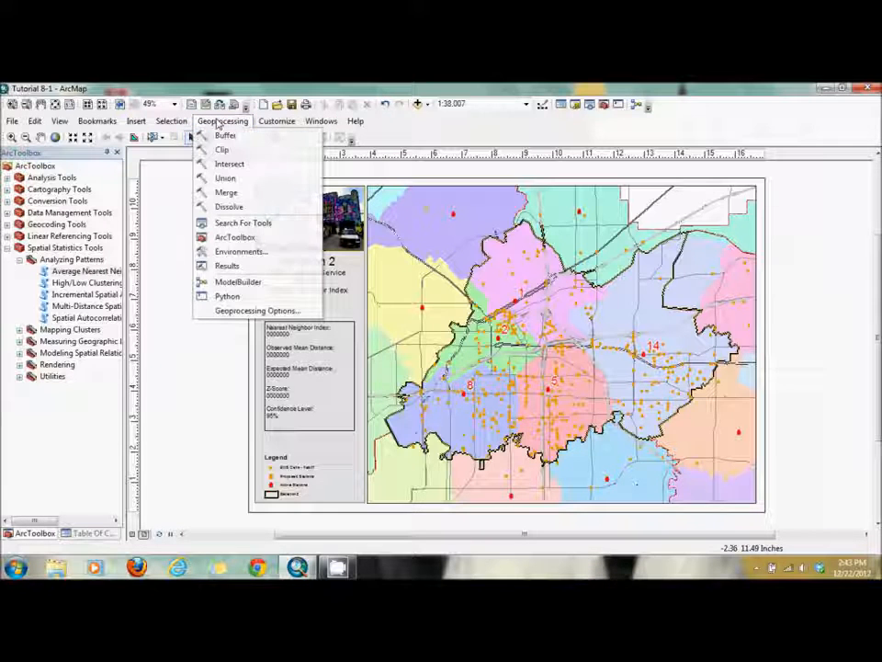
left_click(224, 266)
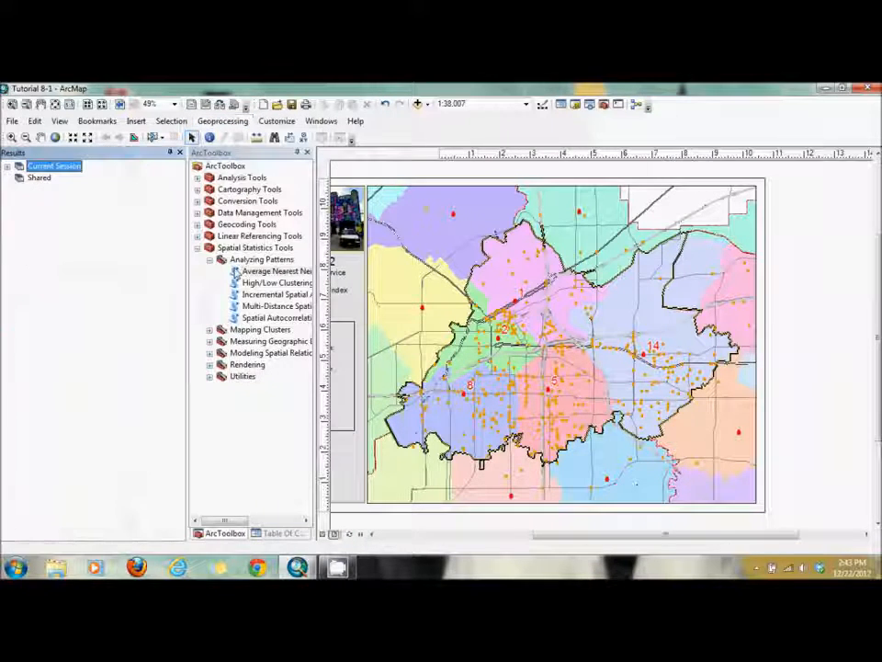
left_click(7, 166)
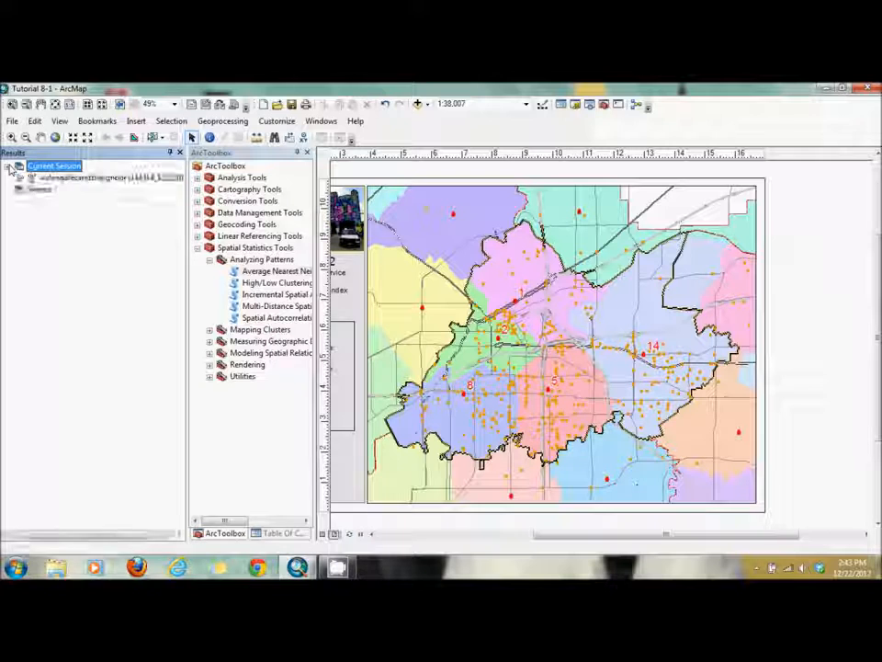
left_click(19, 177)
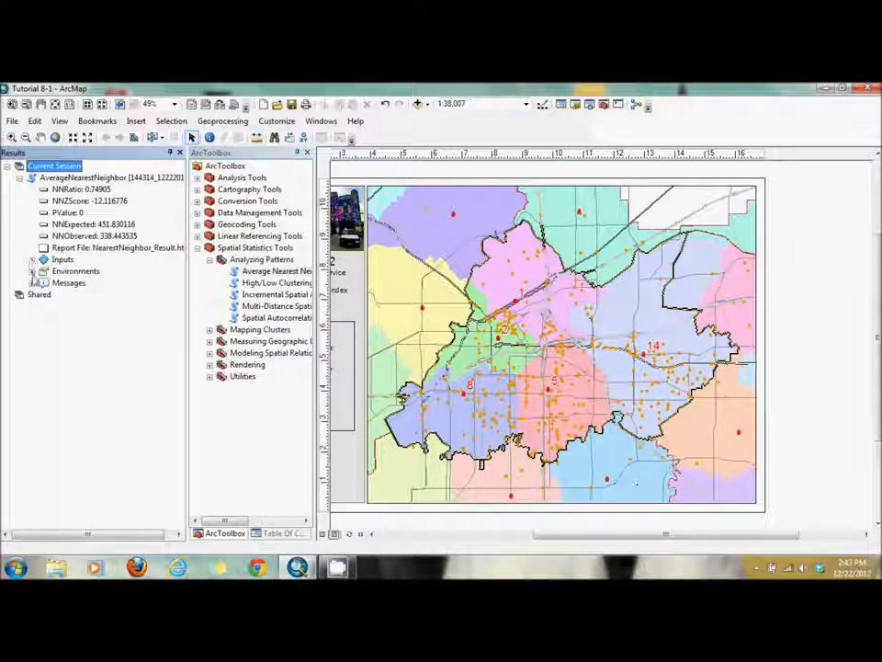
left_click(31, 283)
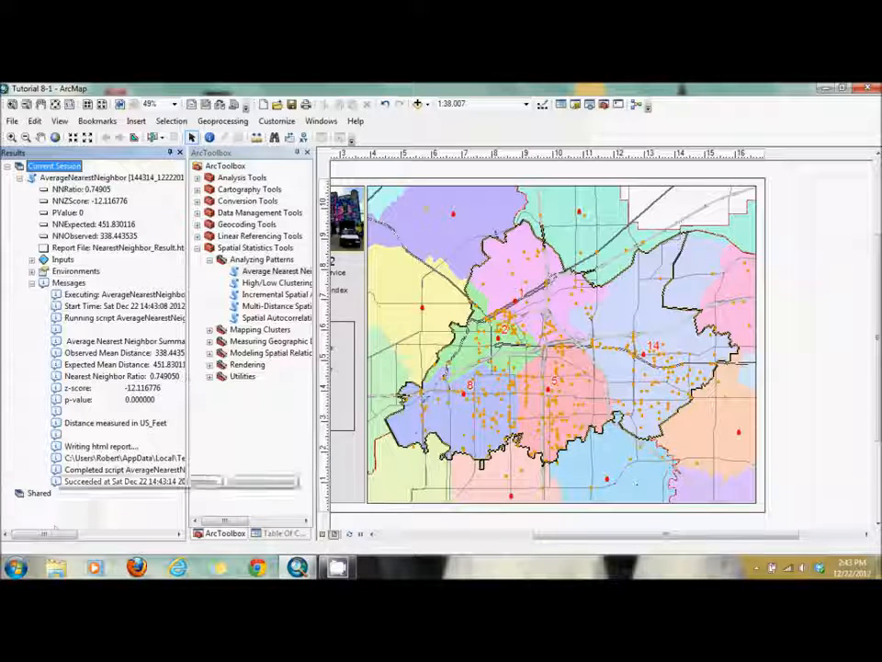
left_click_drag(42, 540, 58, 545)
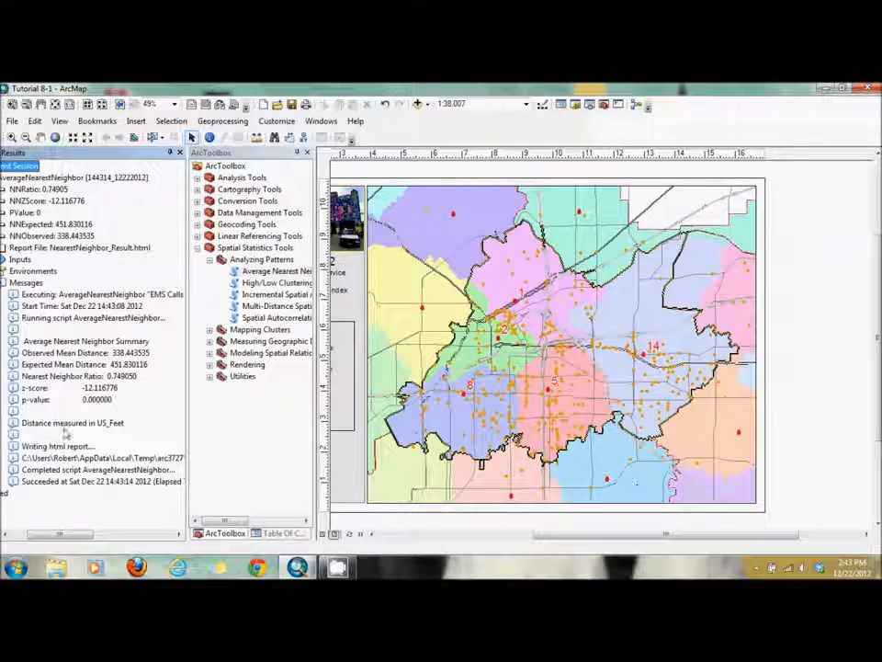
- Open the statistics text block in the map layout for editing and set the Nearest Neighbor Index to 0.749050
left_click_drag(650, 534, 550, 541)
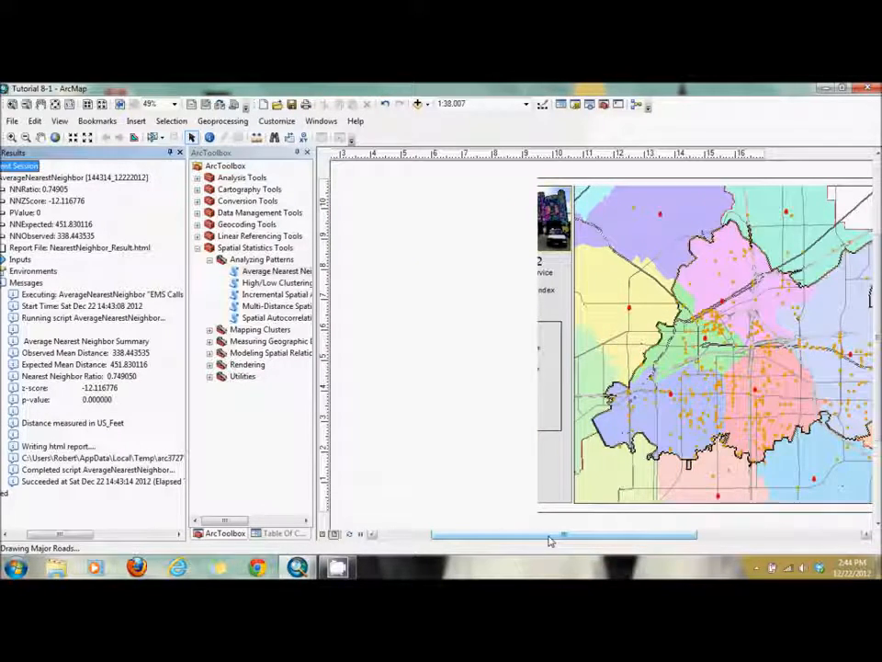
left_click(529, 389)
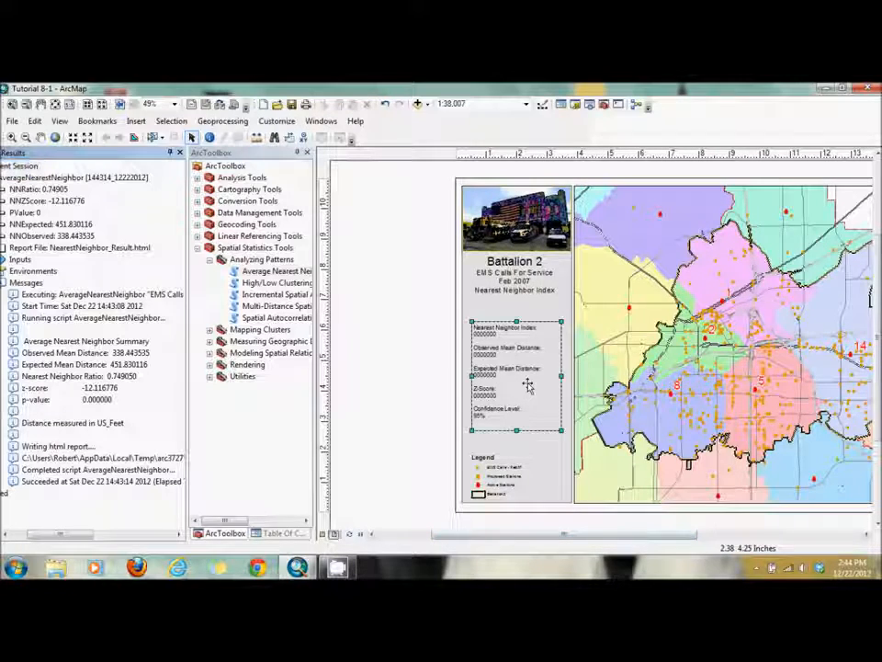
double_click(529, 389)
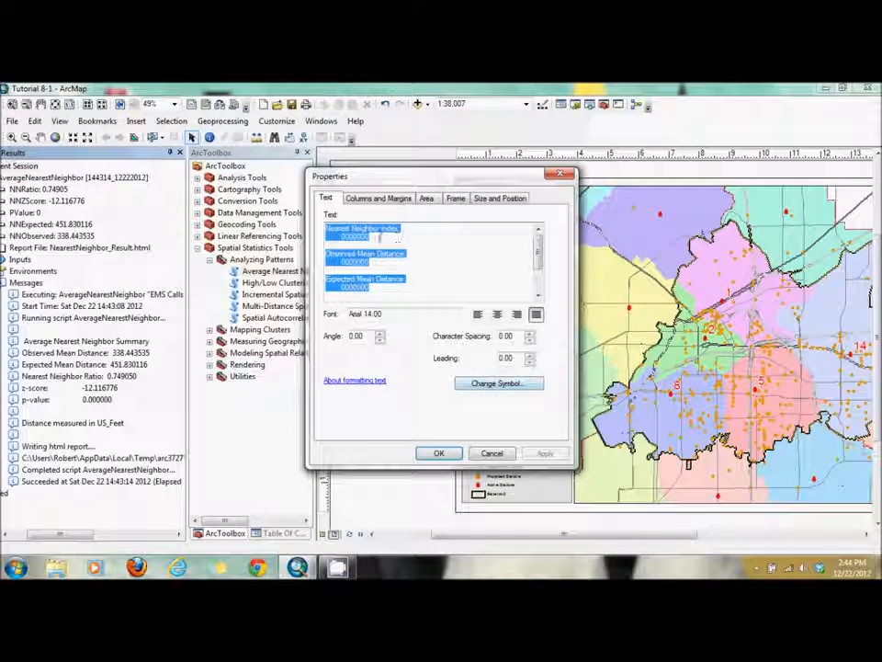
left_click(371, 237)
double_click(368, 237)
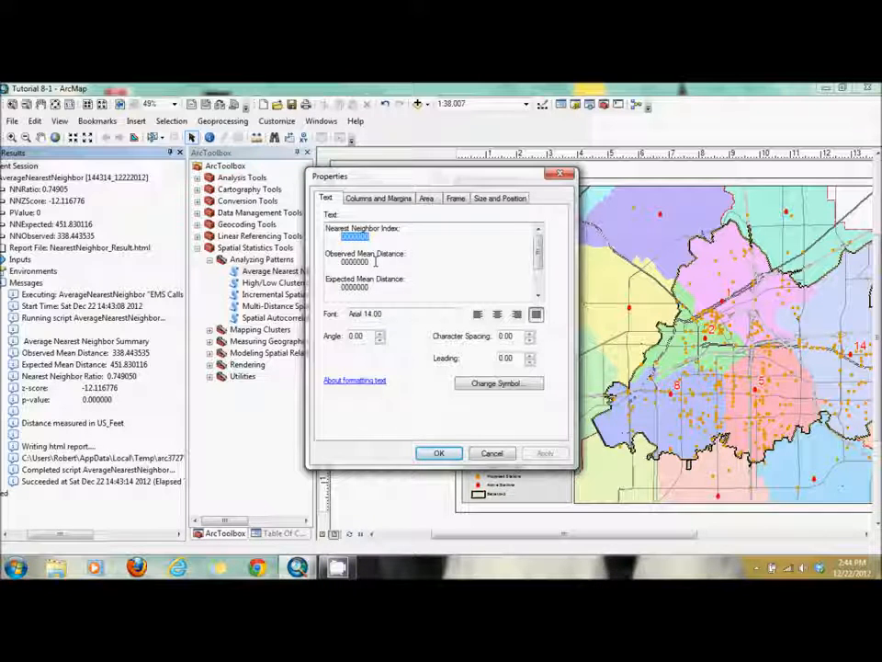
type("0.749050")
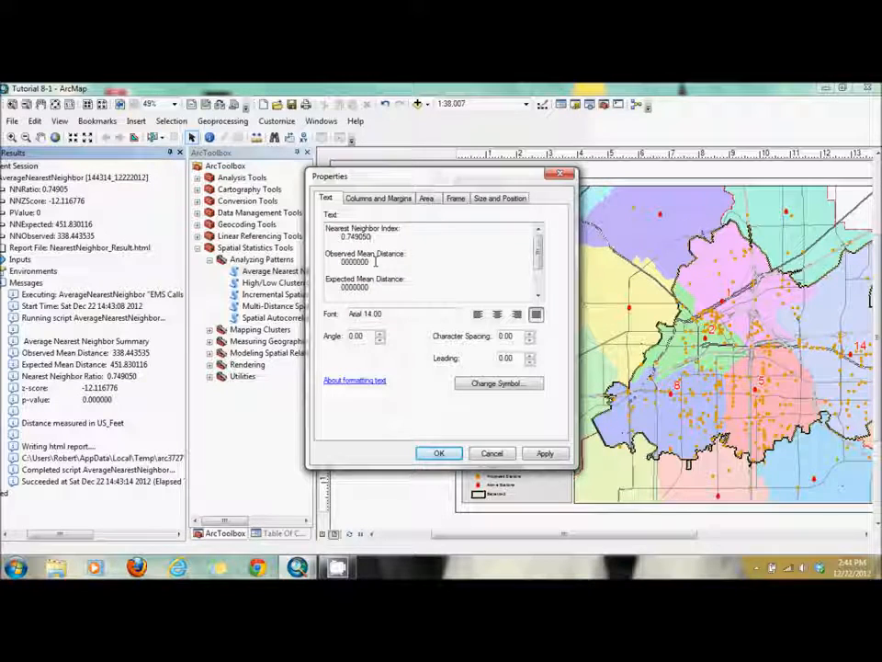
- Set the Observed Mean Distance to 338 and the Expected Mean Distance to 452 in the statistics text
left_click(370, 263)
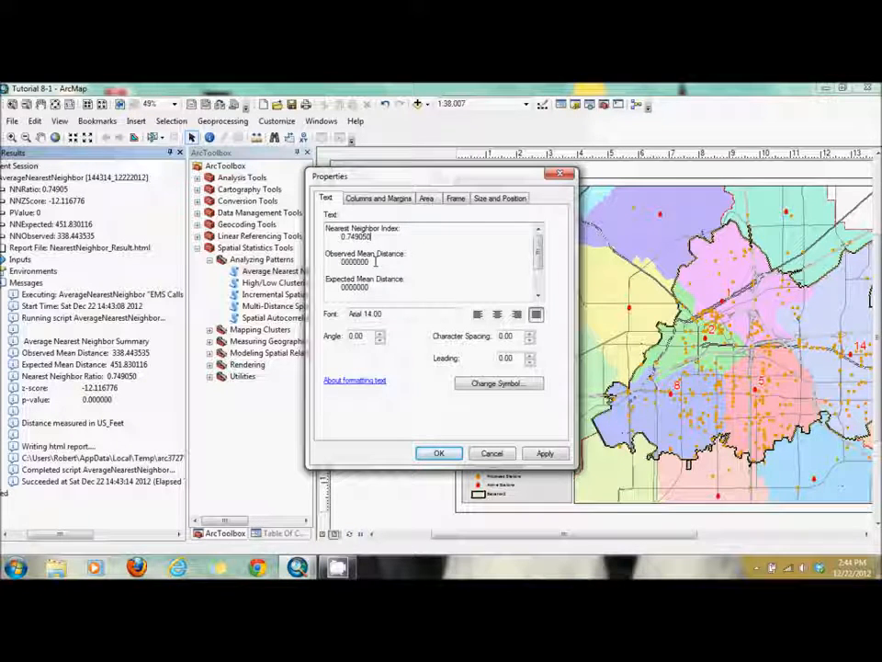
left_click_drag(370, 263, 339, 263)
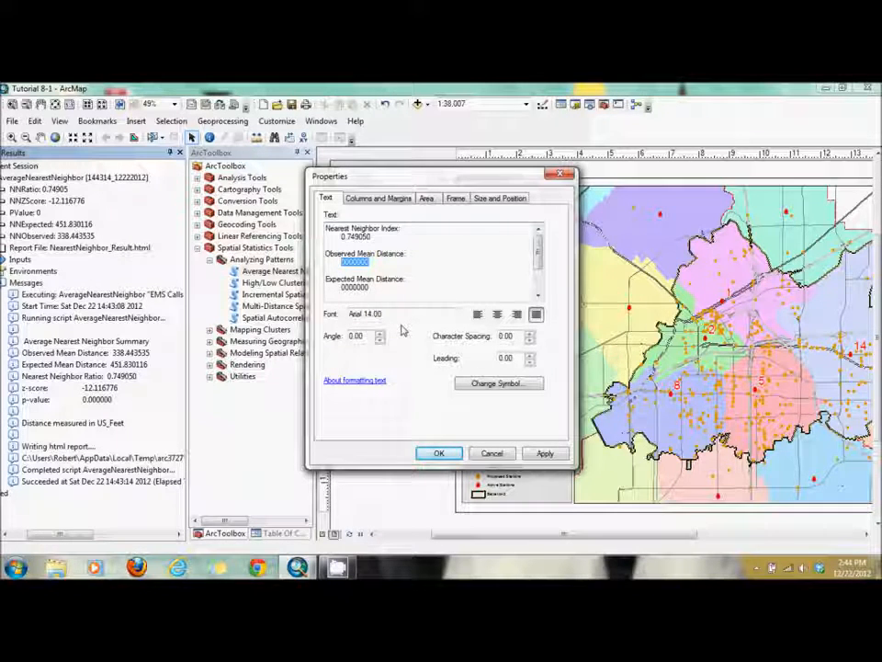
type("338")
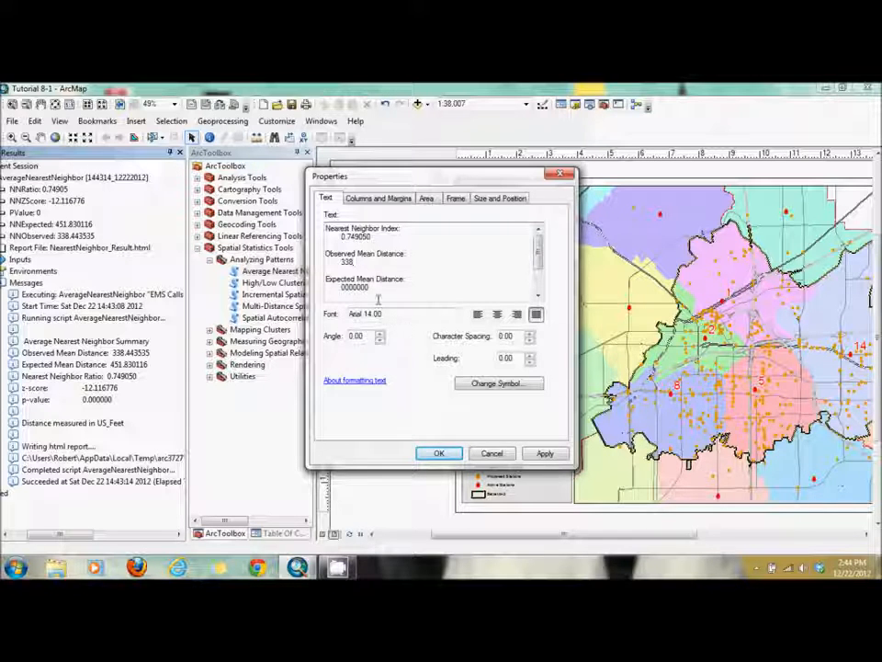
left_click_drag(364, 286, 342, 288)
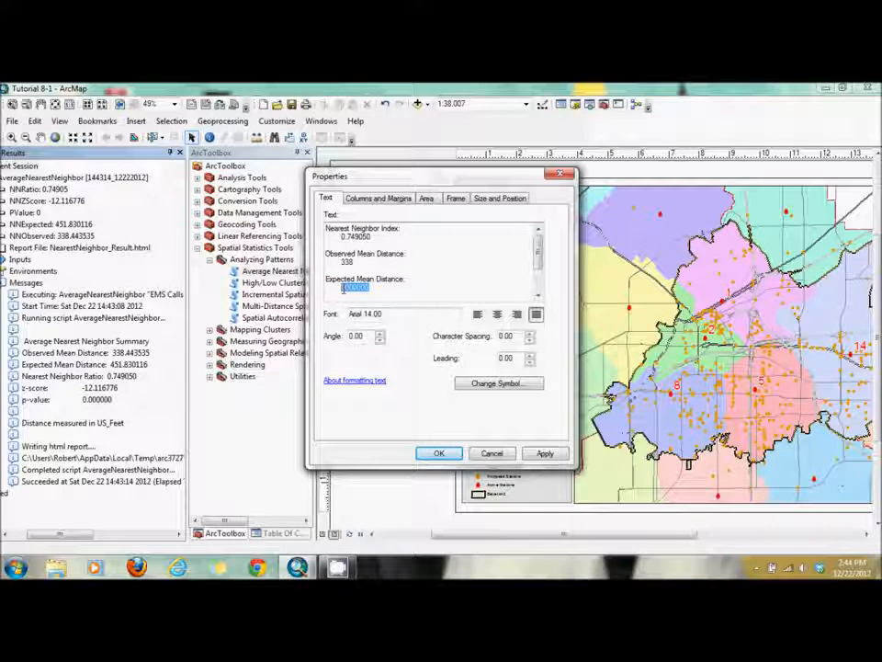
type("451")
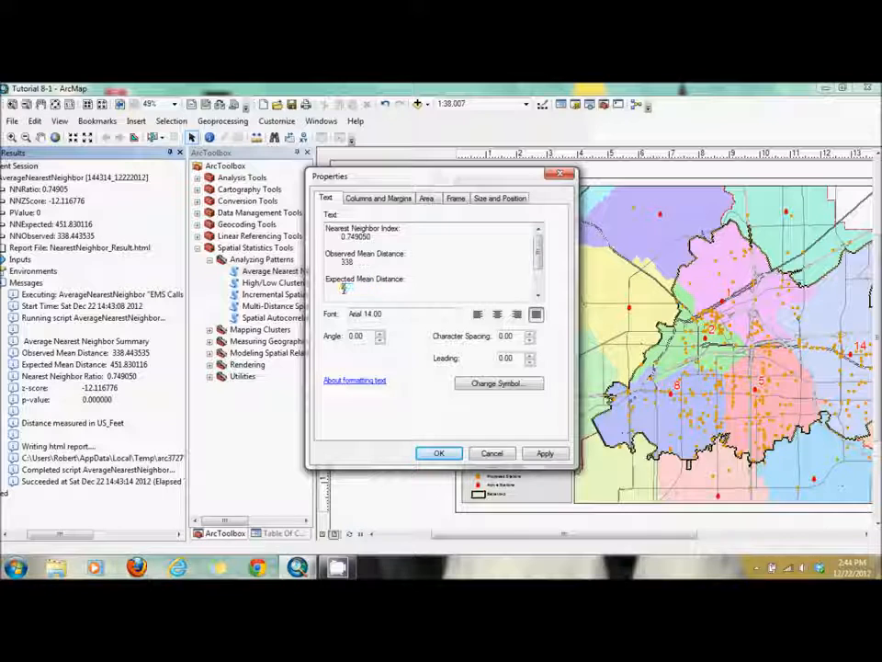
key("BackSpace")
type("2")
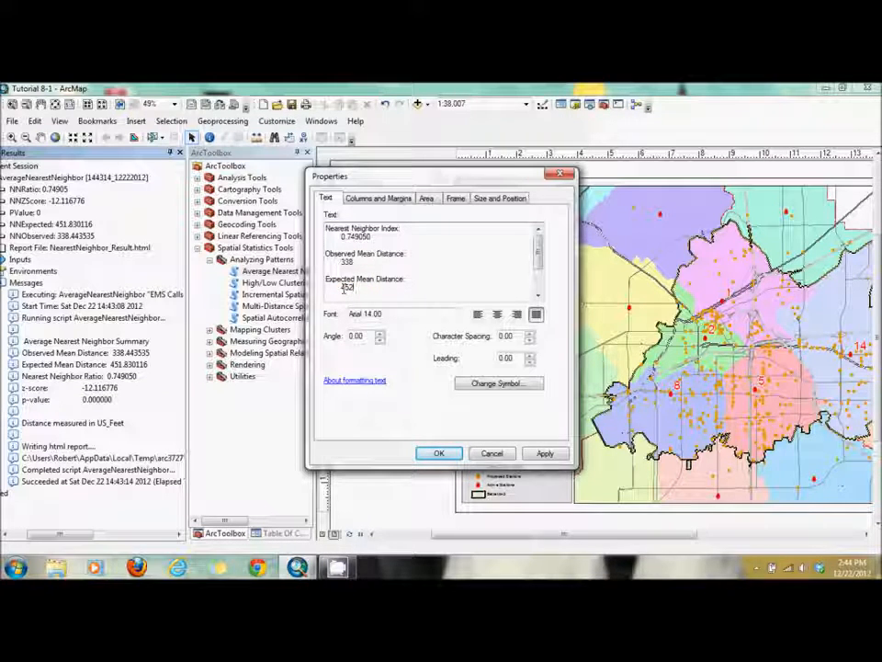
- Set the Z-Score to -12.116776 in the statistics text and accept the text changes
left_click_drag(540, 252, 542, 283)
left_click(369, 270)
key("BackSpace")
key("BackSpace")
key("BackSpace")
key("BackSpace")
key("BackSpace")
key("BackSpace")
key("BackSpace")
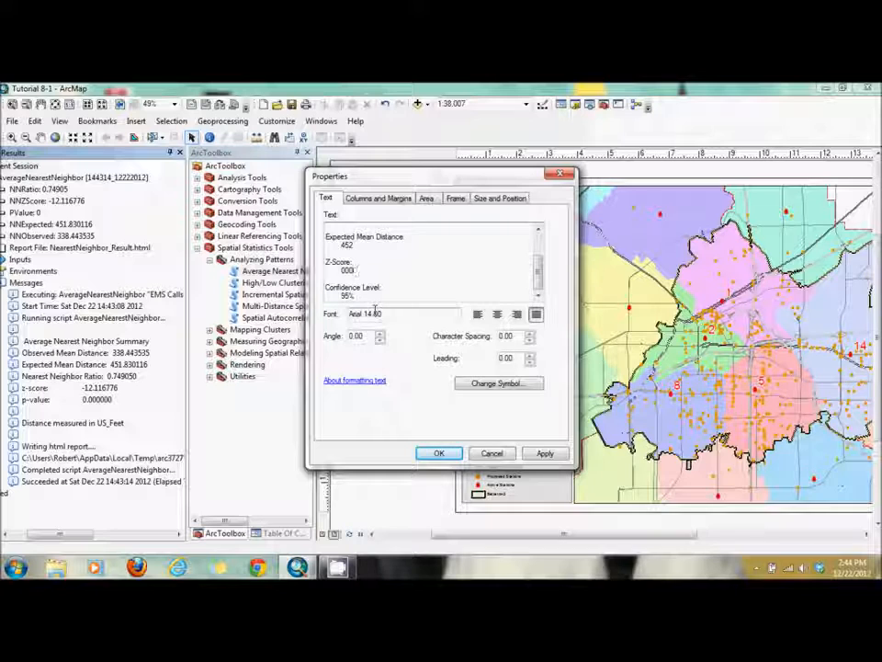
type("-12")
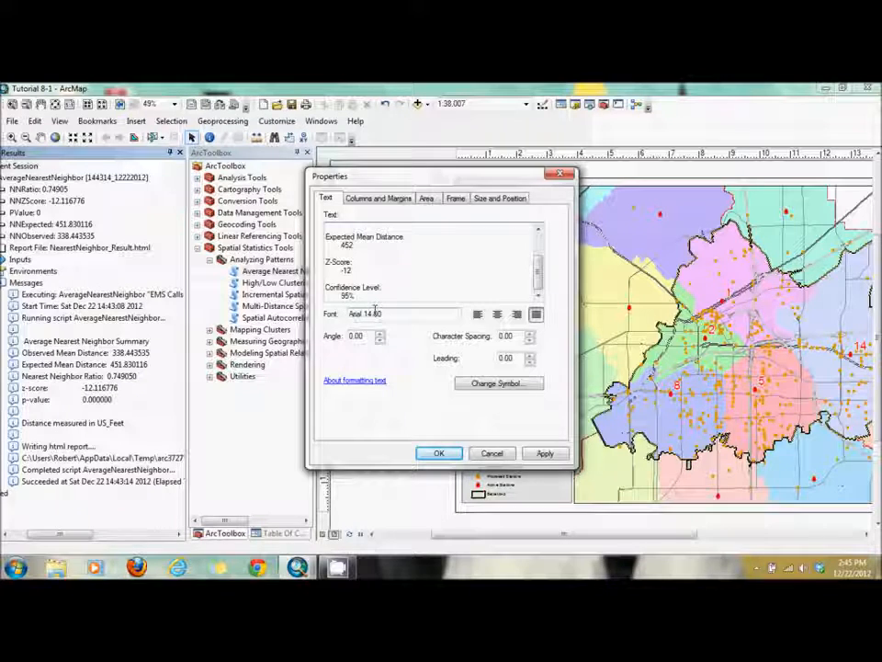
type(".1")
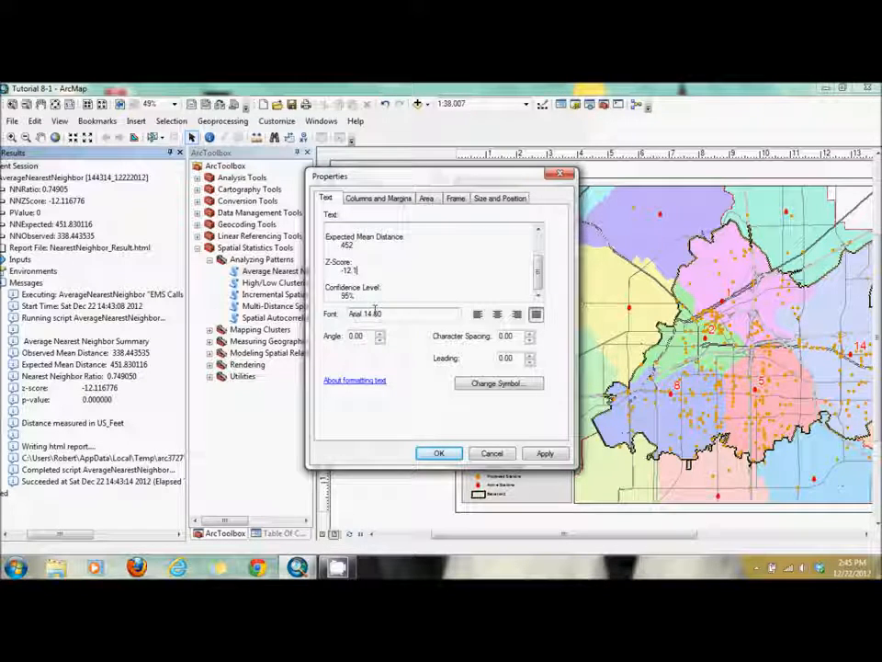
type("16776")
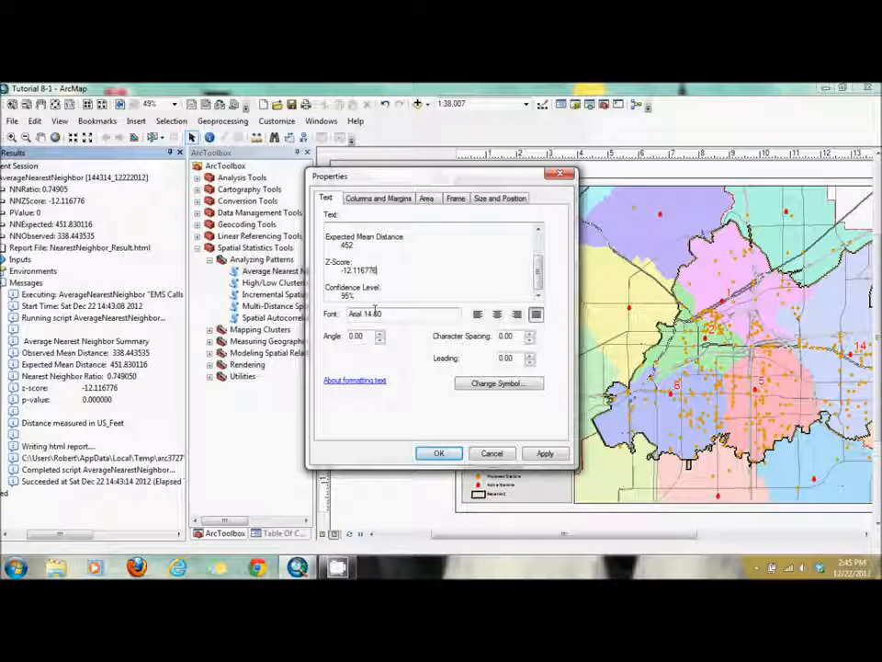
left_click(436, 454)
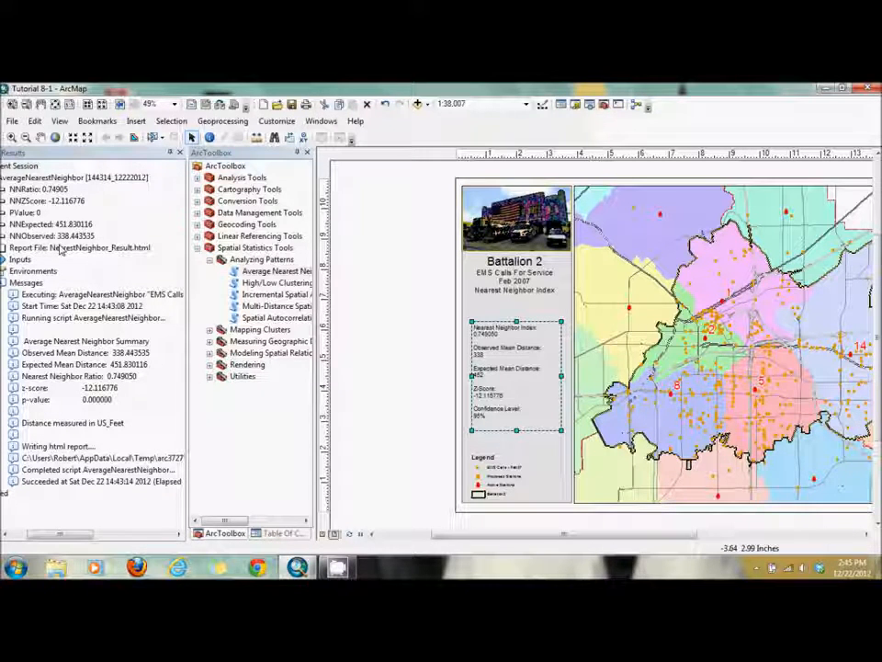
- Open the NearestNeighbor_Result.html report, examine its significance curve, summary and dataset information, and close it
double_click(70, 250)
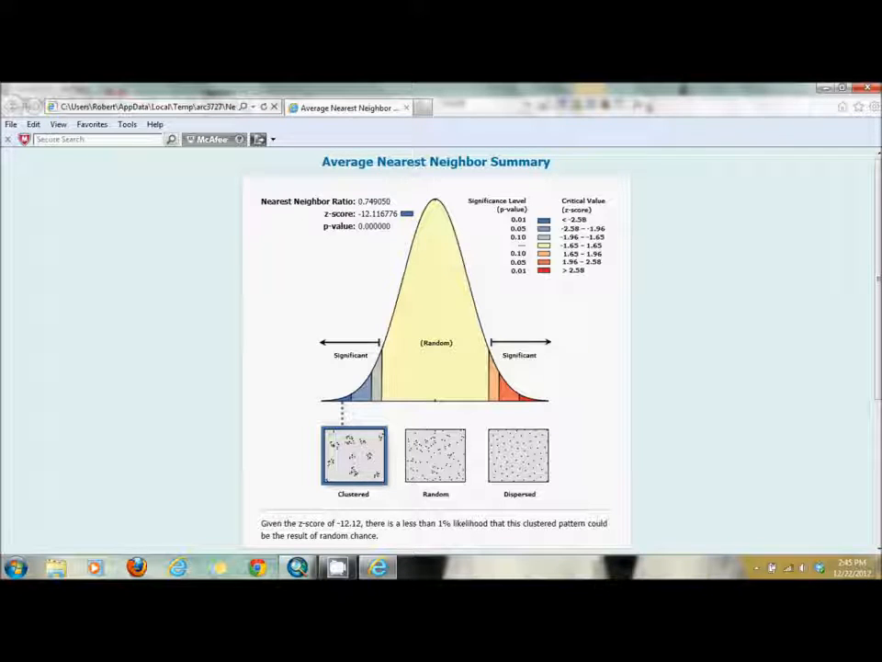
scroll(437, 349, "down", 5)
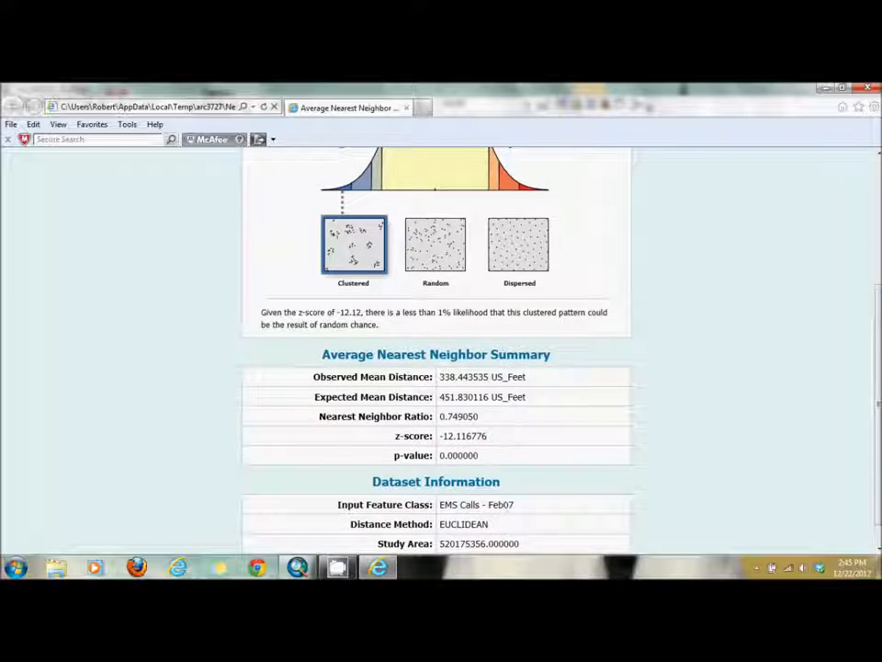
scroll(437, 367, "down", 1)
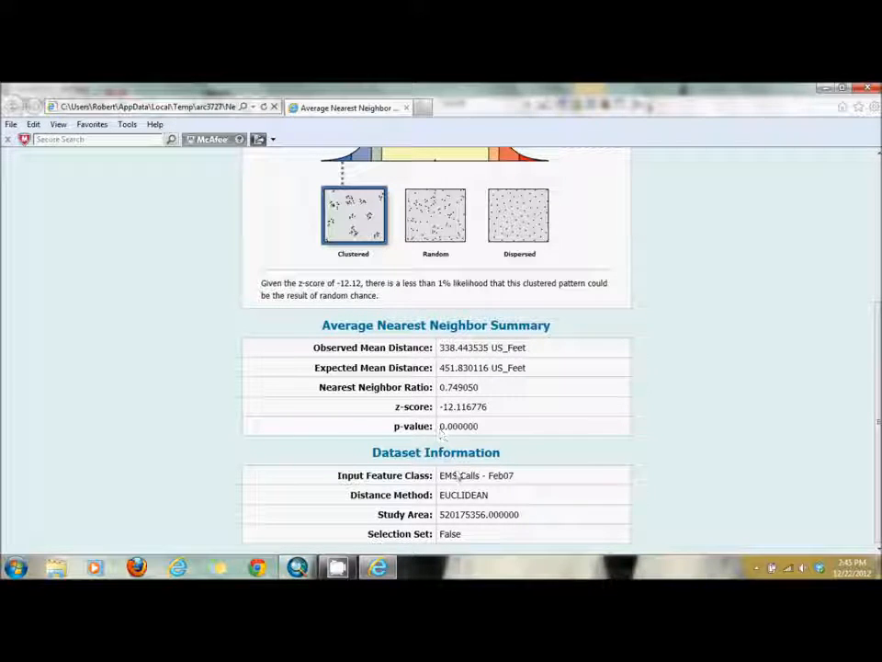
left_click_drag(878, 413, 879, 272)
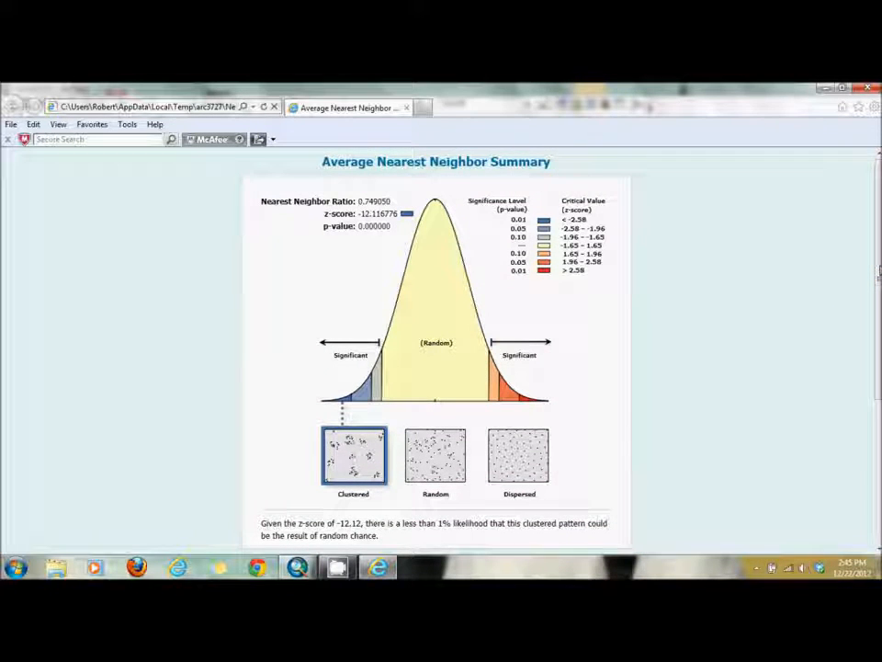
left_click(869, 88)
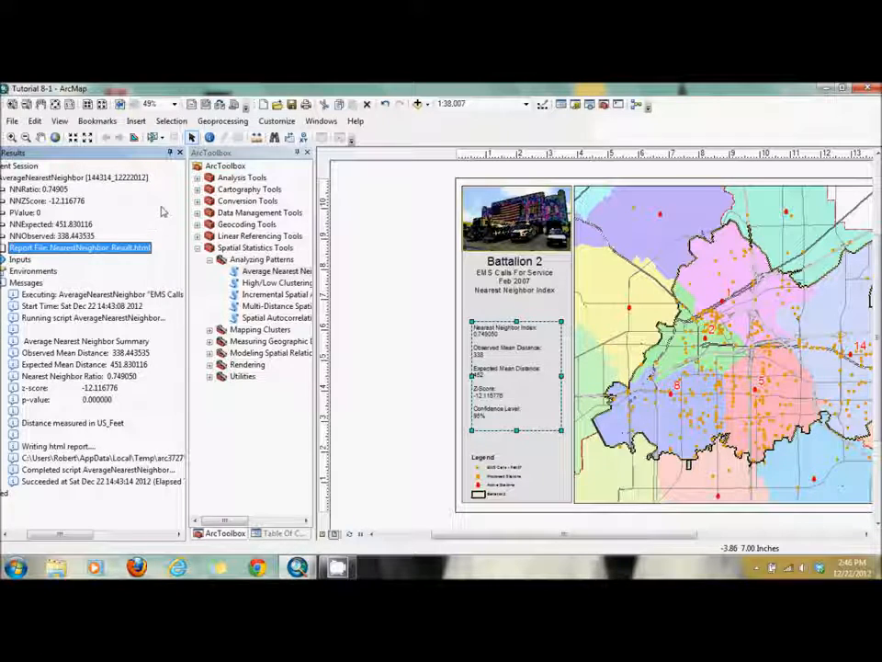
- Close the Results window and set up a new box plot graph of EMS Calls - Feb07 with FEE as the value field
left_click(180, 153)
left_click(307, 339)
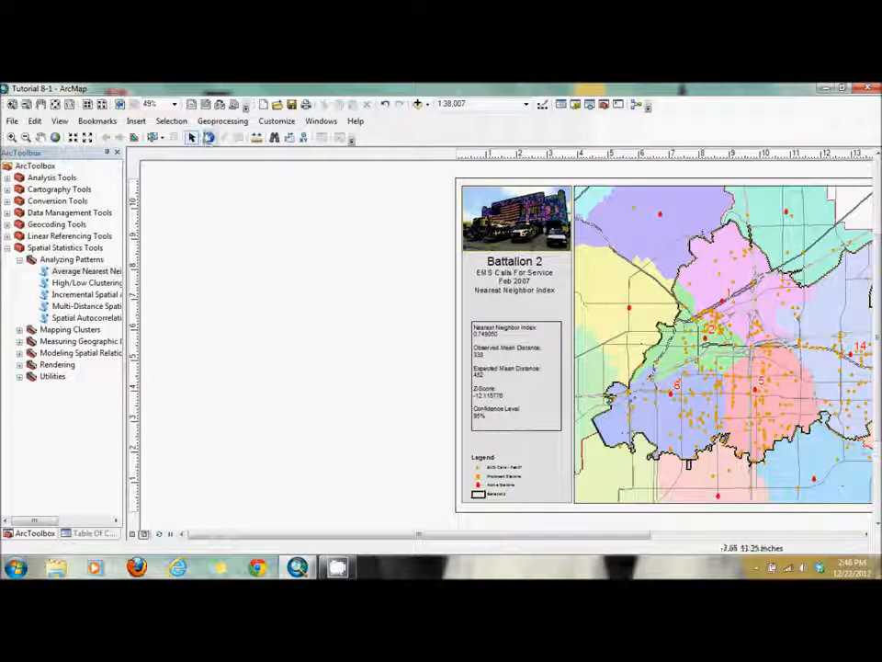
left_click(59, 120)
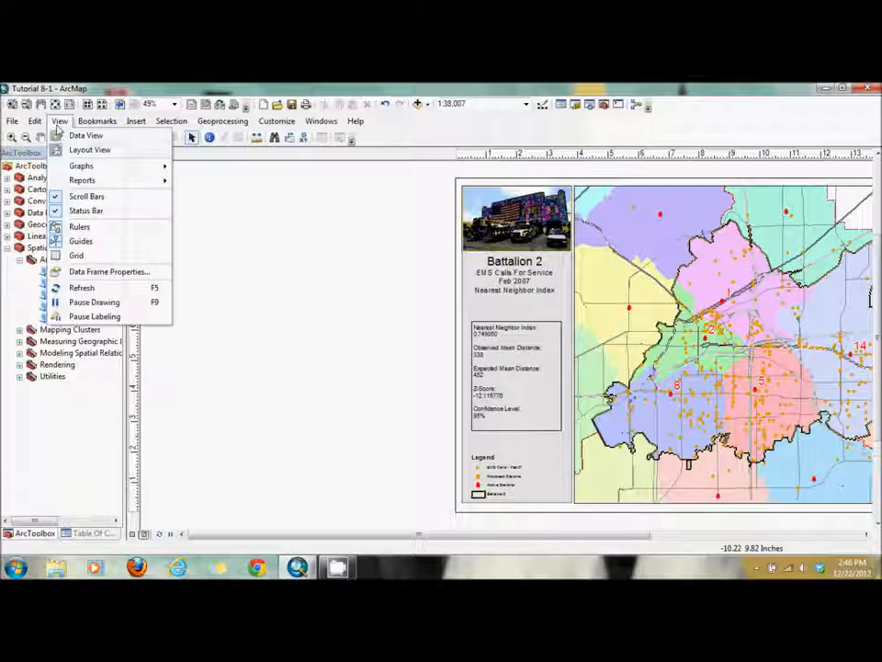
mouse_move(83, 167)
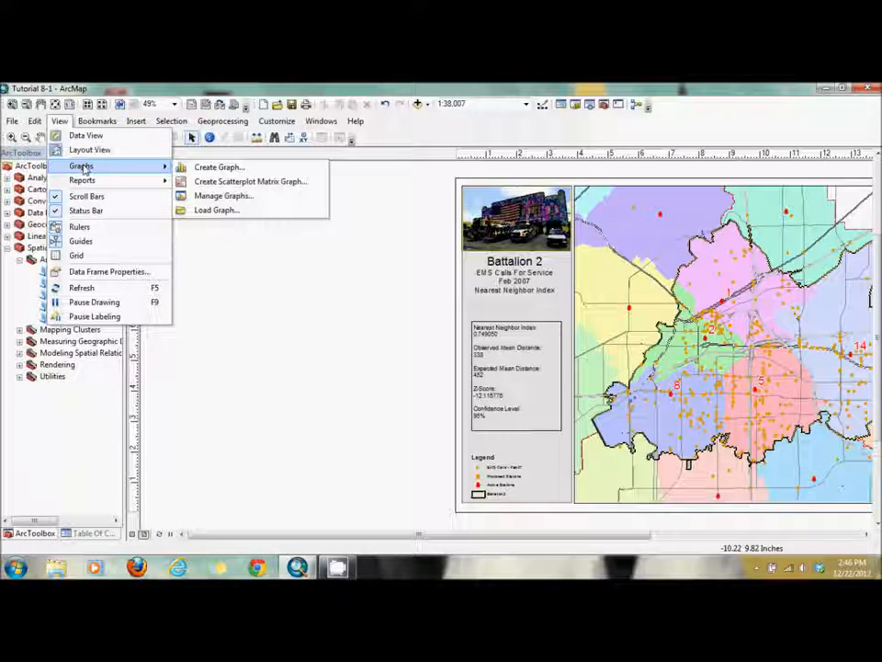
left_click(204, 168)
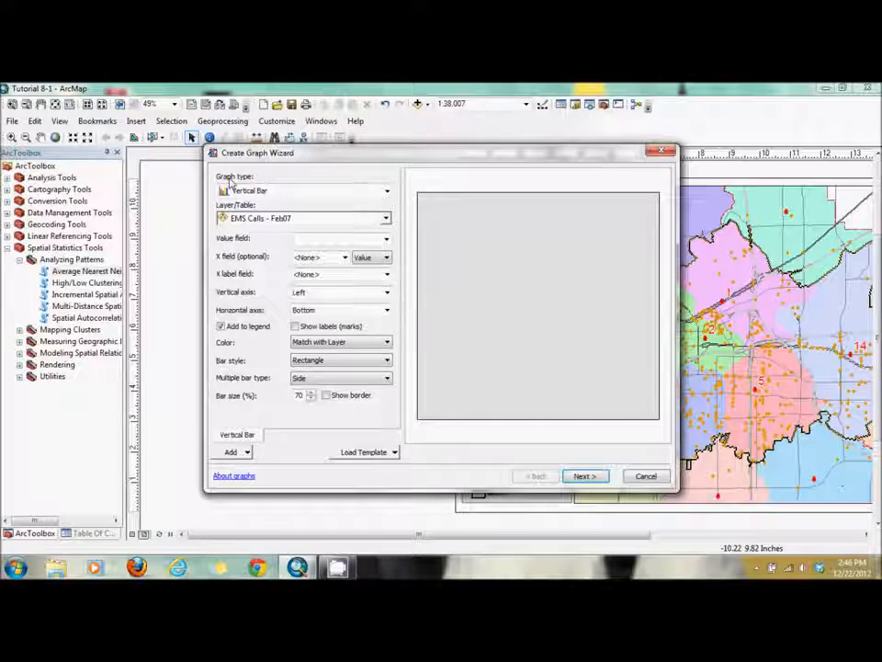
left_click(305, 195)
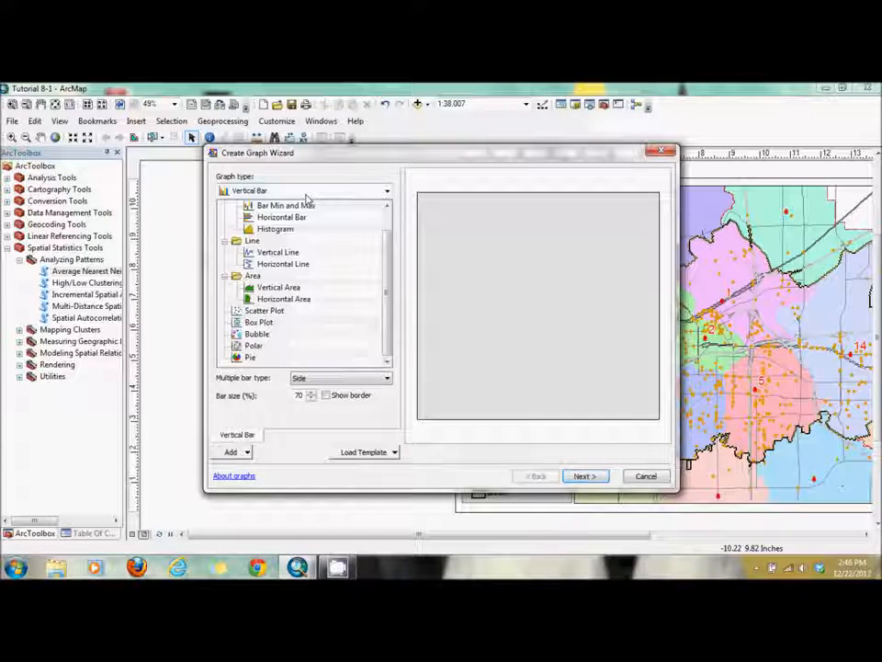
left_click(259, 322)
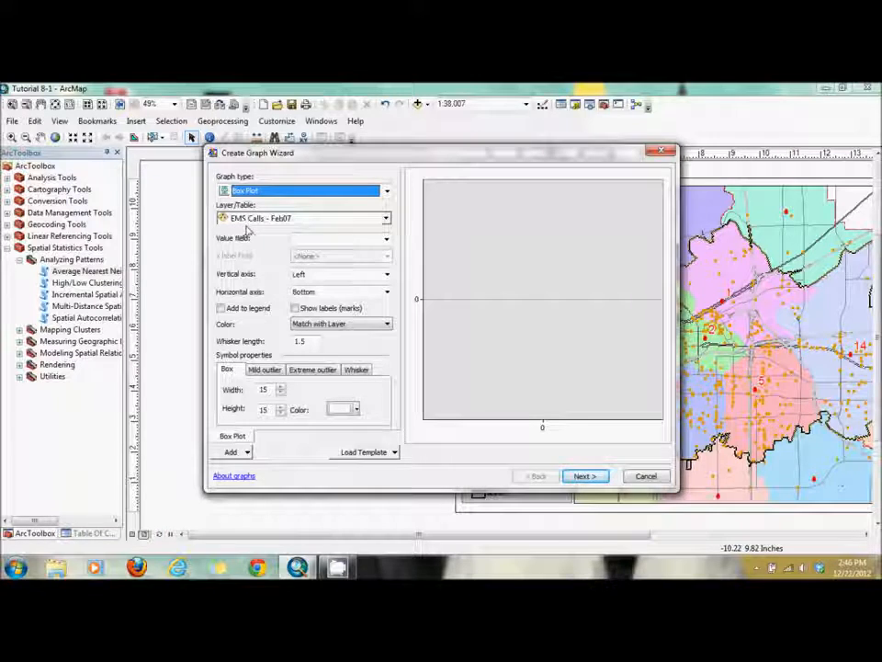
left_click(387, 238)
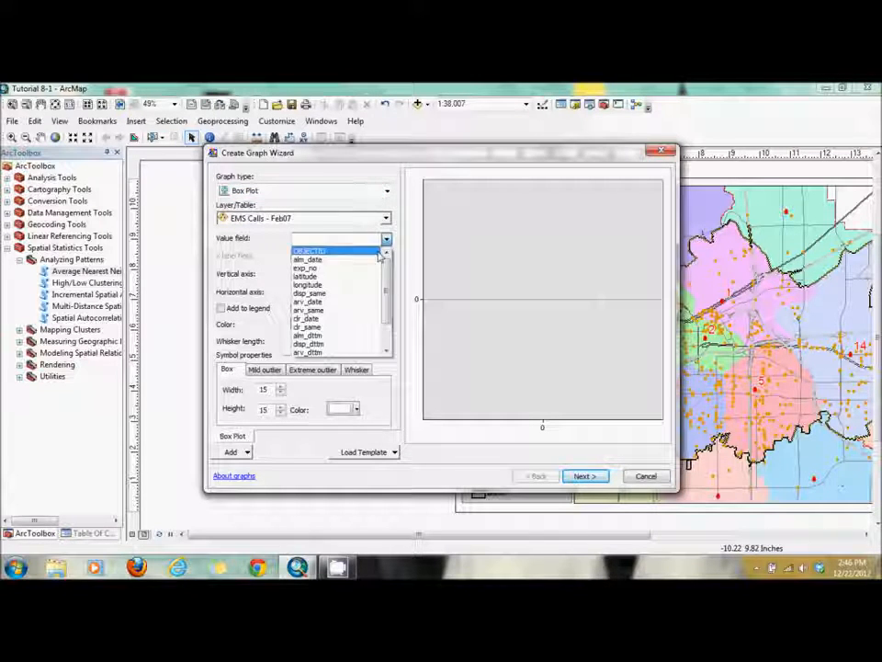
scroll(354, 313, "down", 2)
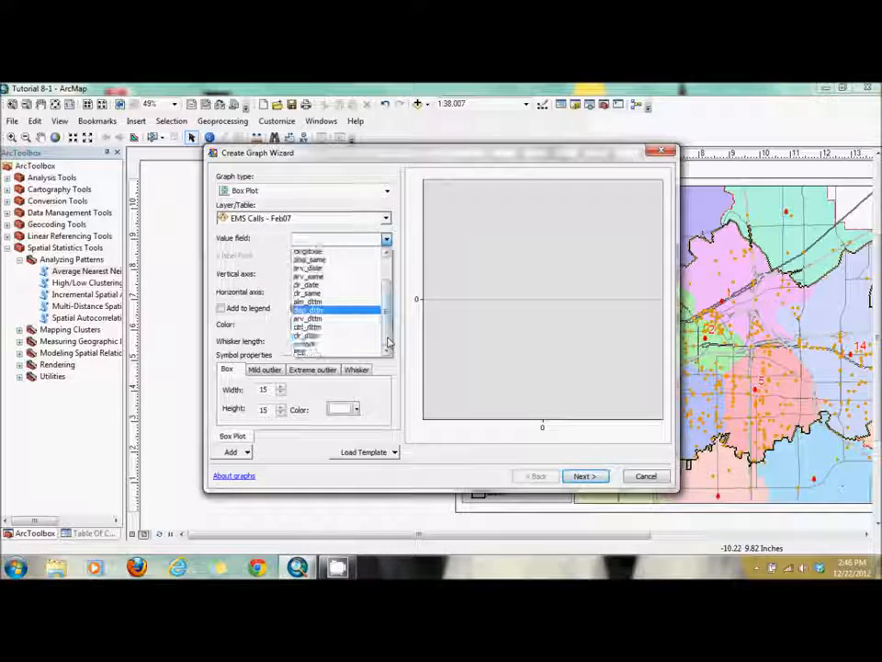
left_click(345, 348)
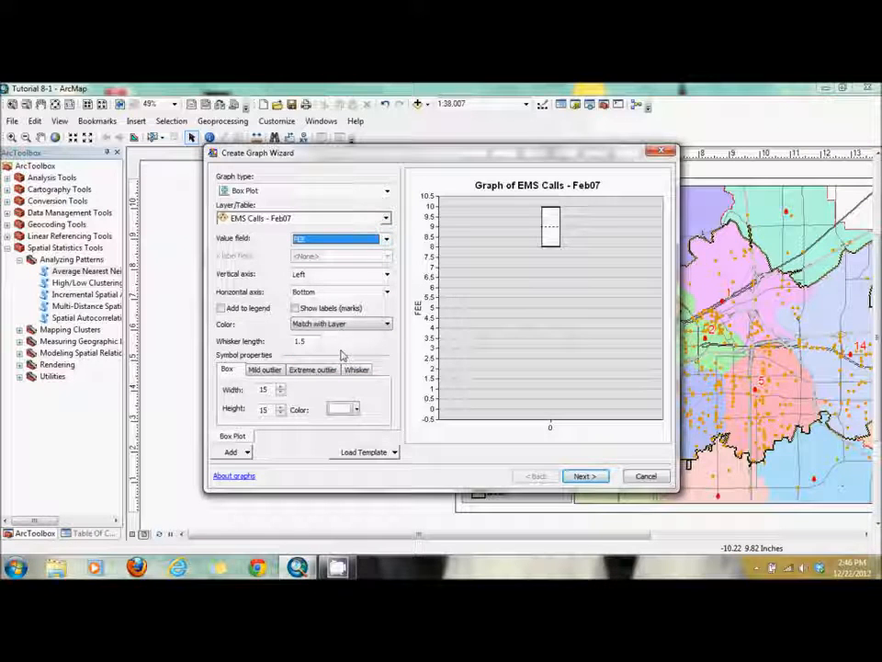
left_click(412, 352)
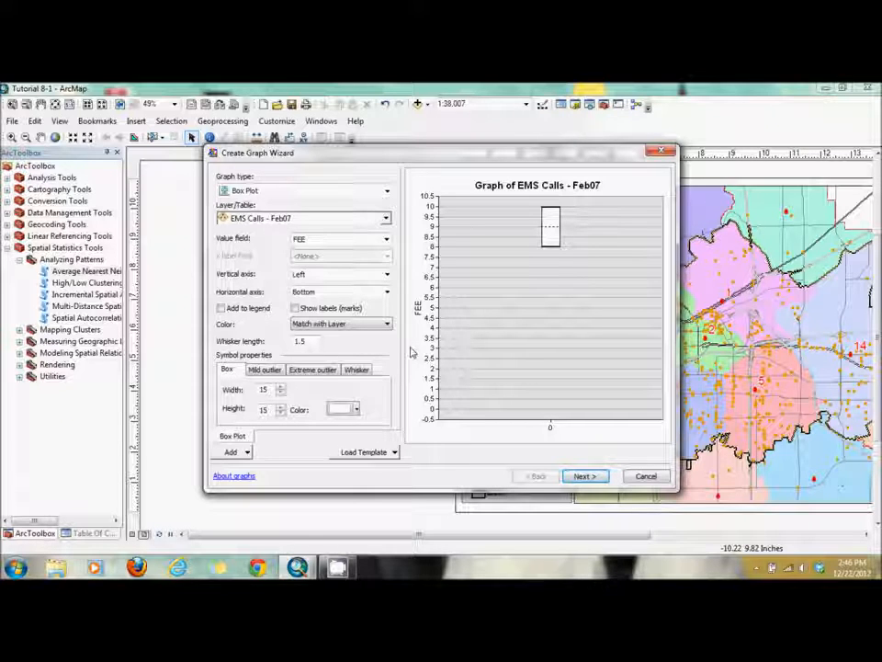
- Check the graph's general properties page, return to the plot settings, and set the box colour to orange
left_click(580, 477)
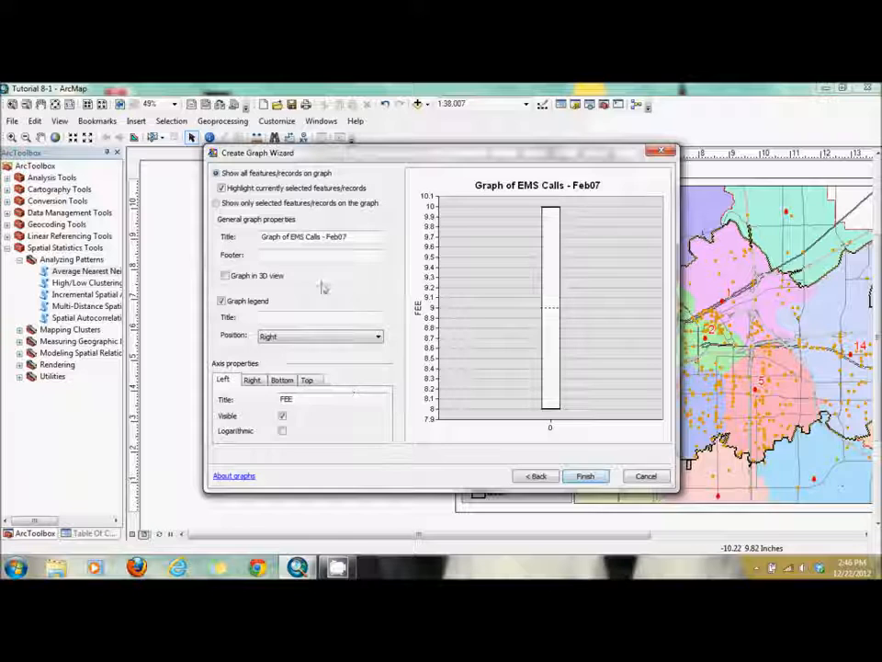
left_click(529, 476)
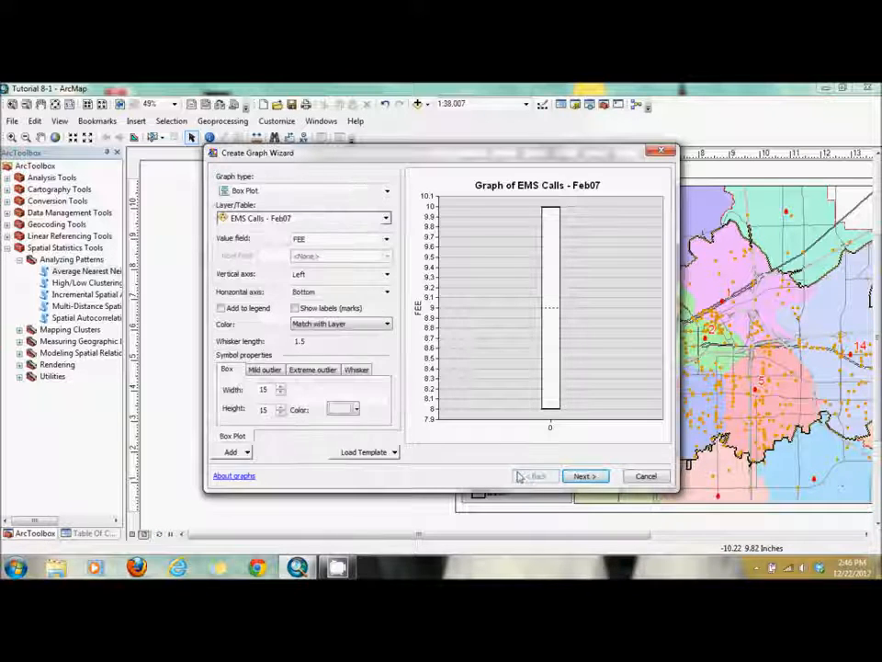
left_click(354, 409)
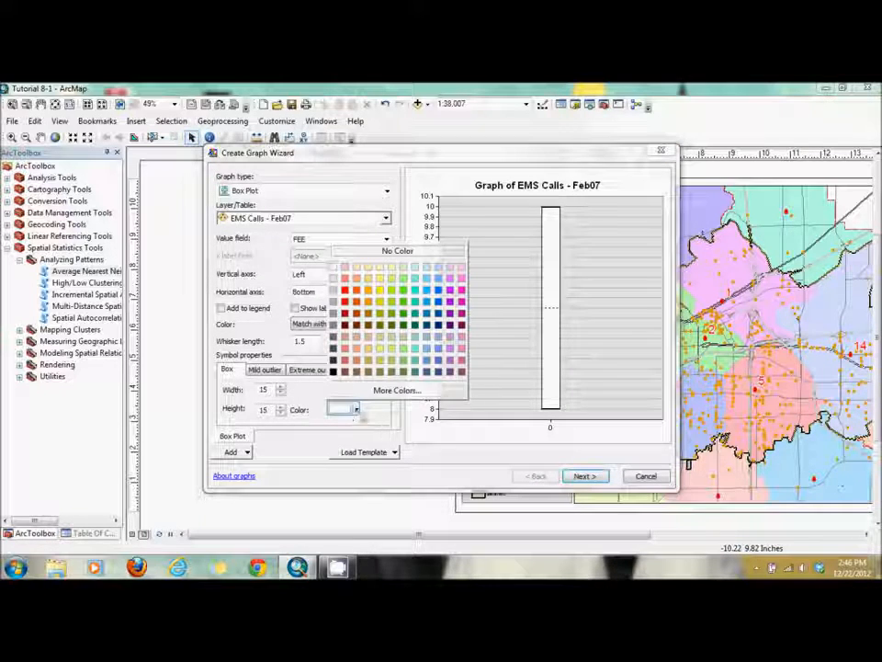
left_click(377, 297)
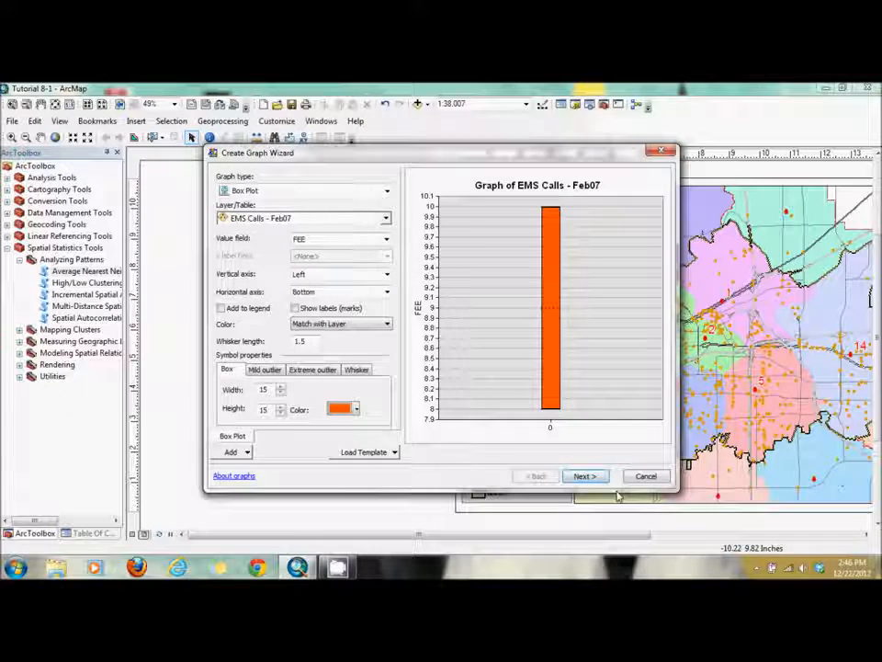
- Finish the EMS Calls - Feb07 box plot with its default general properties, show the table of contents, and close the graph window
left_click(584, 475)
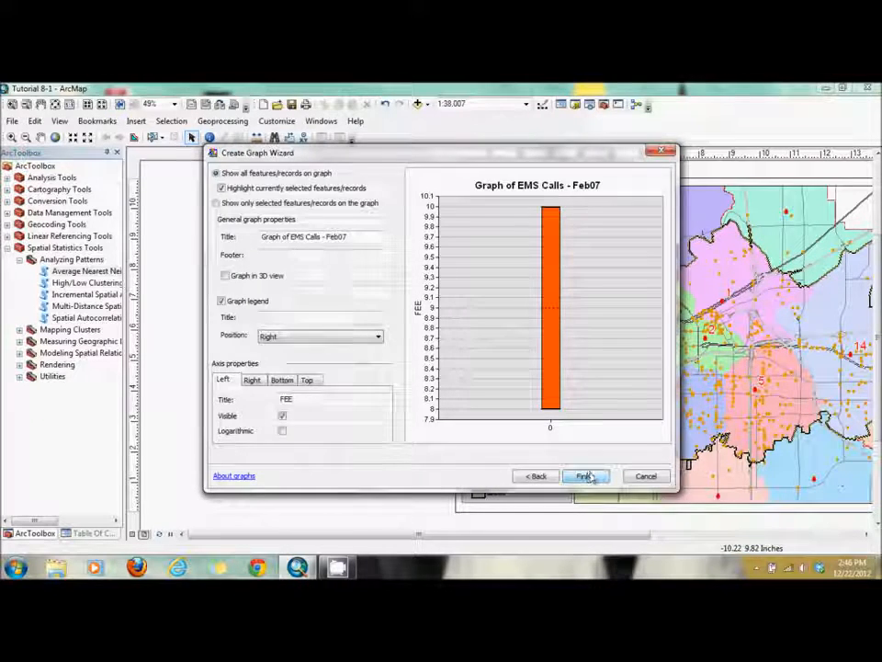
left_click(586, 476)
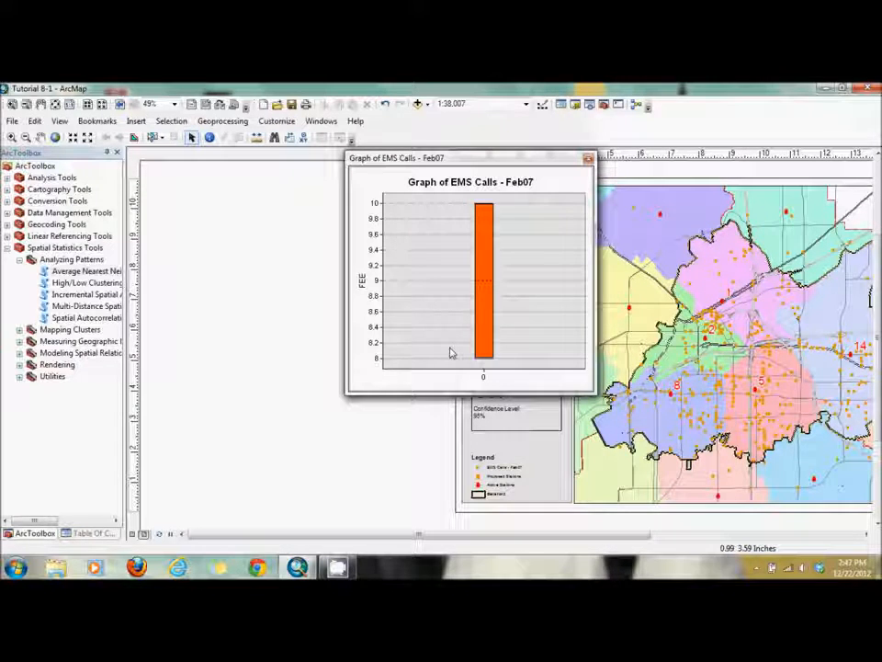
left_click(92, 533)
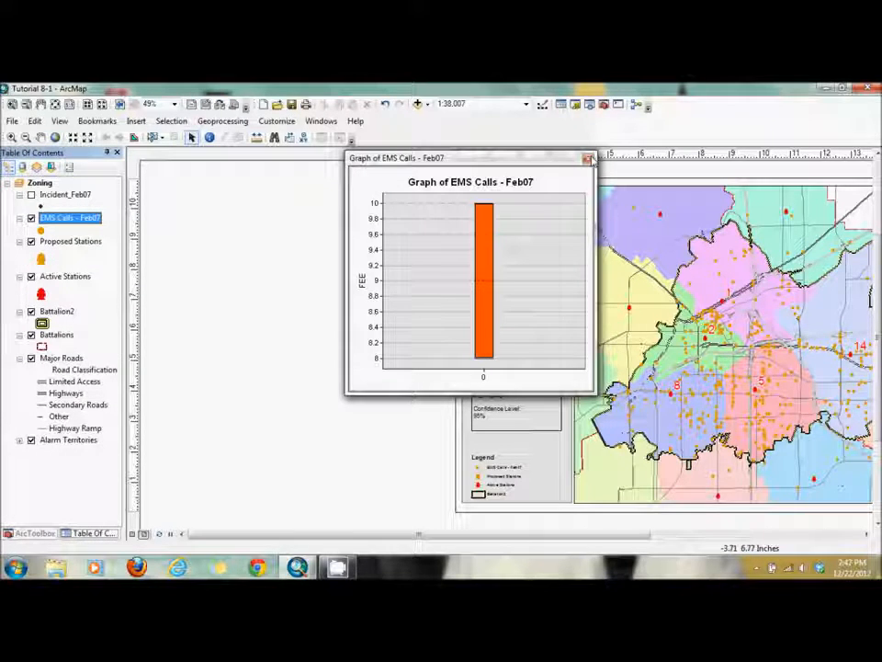
left_click(589, 159)
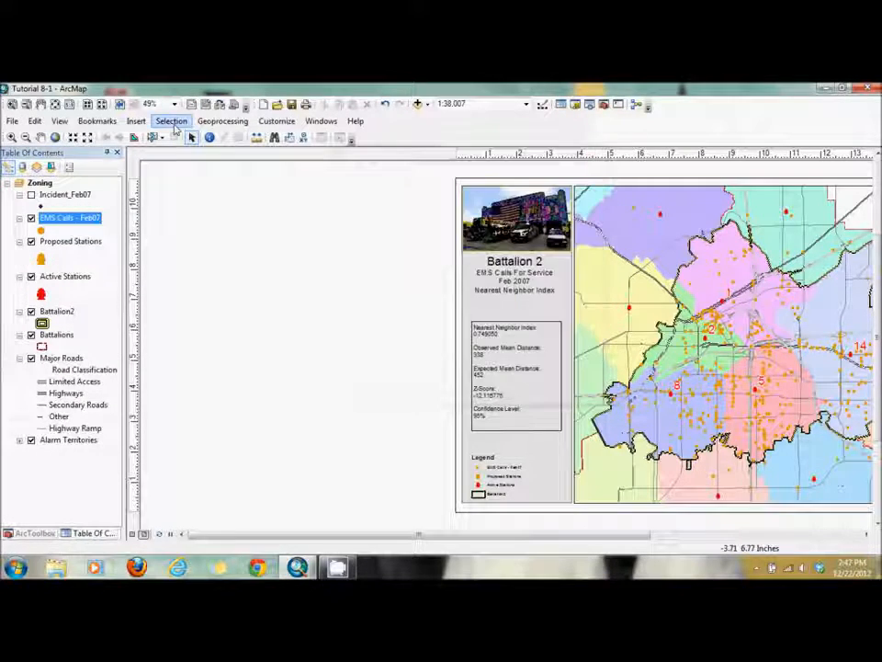
- Start a new graph of type Box Plot with Incident_Feb07 as its source layer
left_click(61, 121)
mouse_move(81, 166)
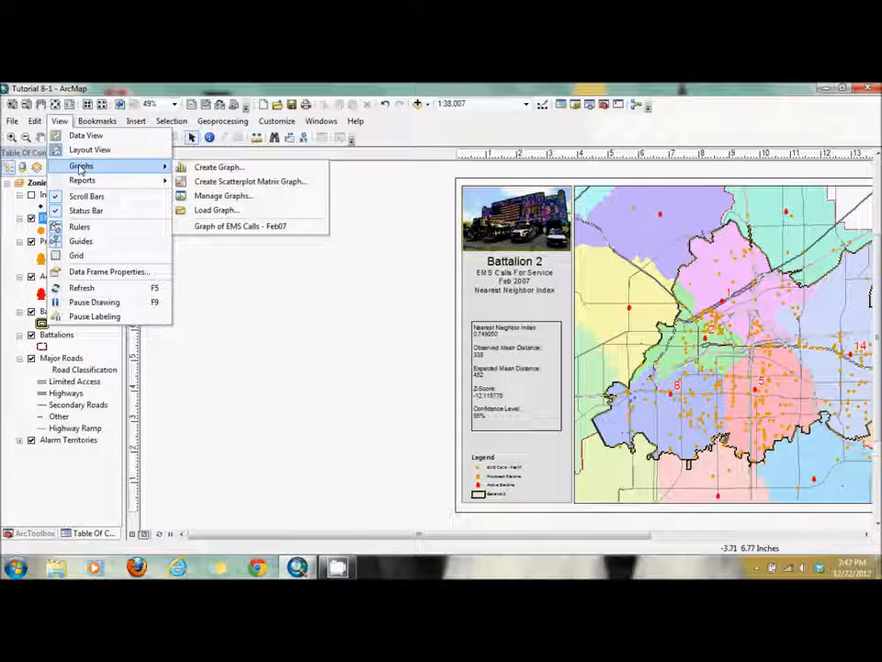
left_click(217, 166)
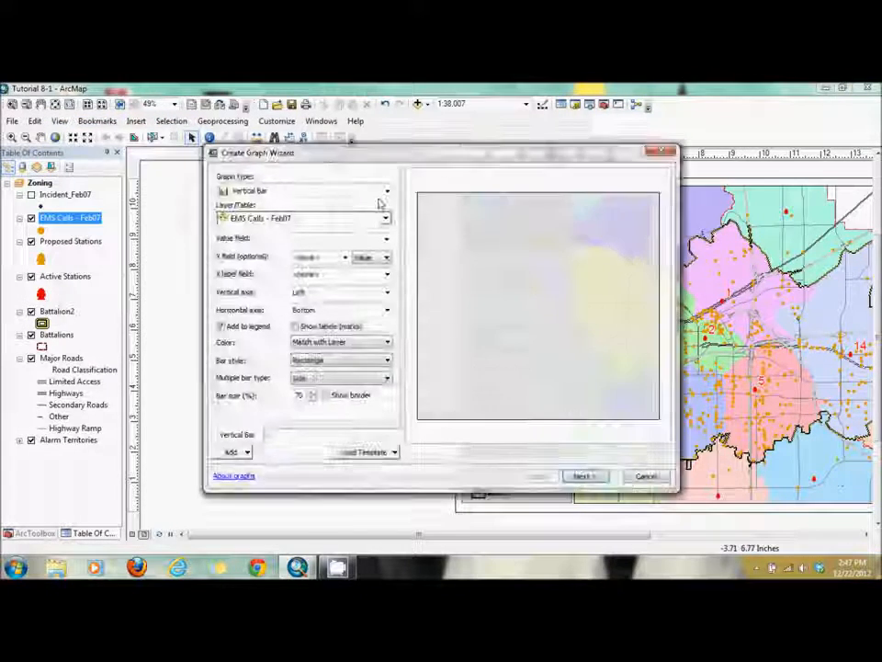
left_click(387, 192)
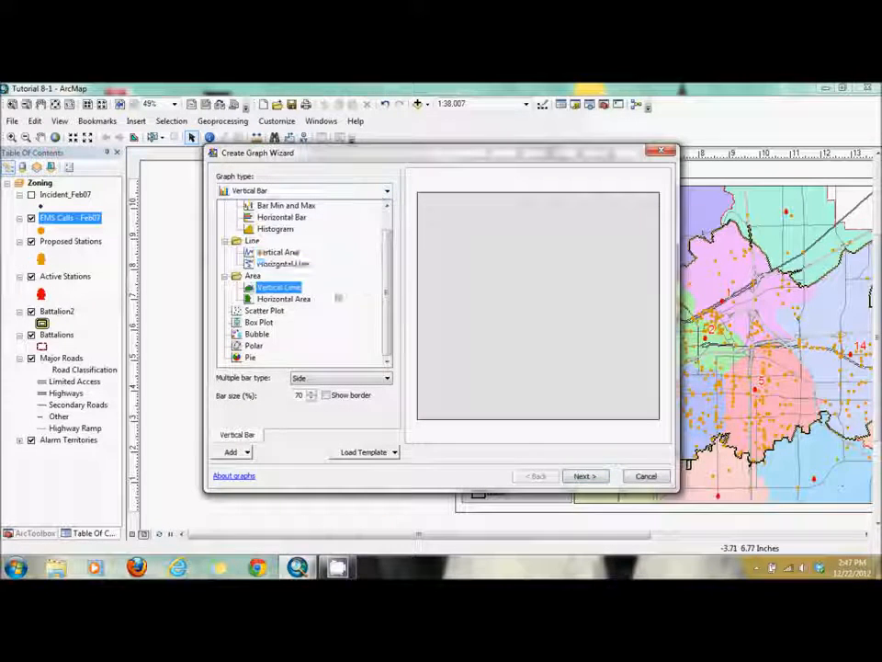
left_click(312, 325)
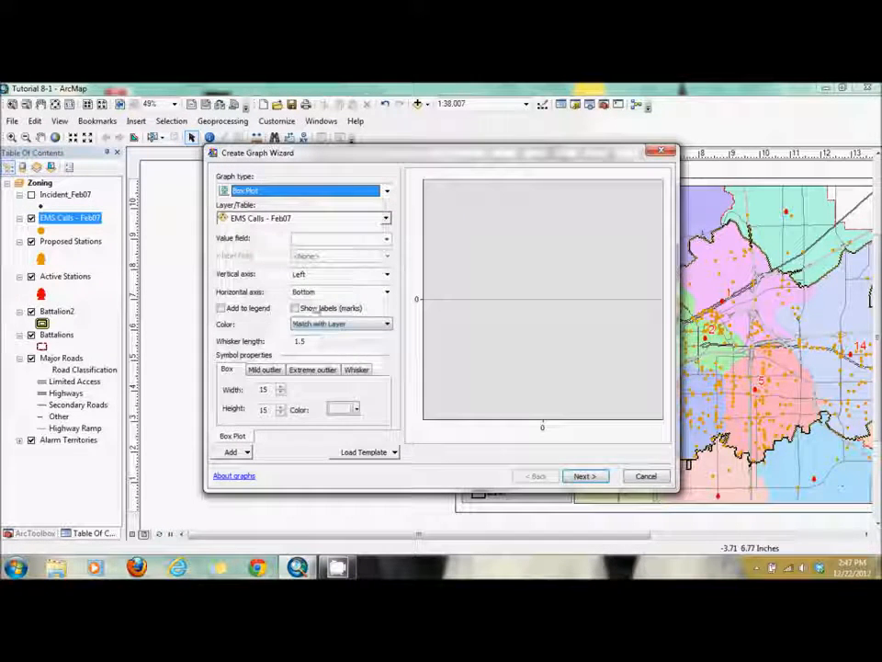
key("Tab")
left_click(386, 219)
left_click(372, 234)
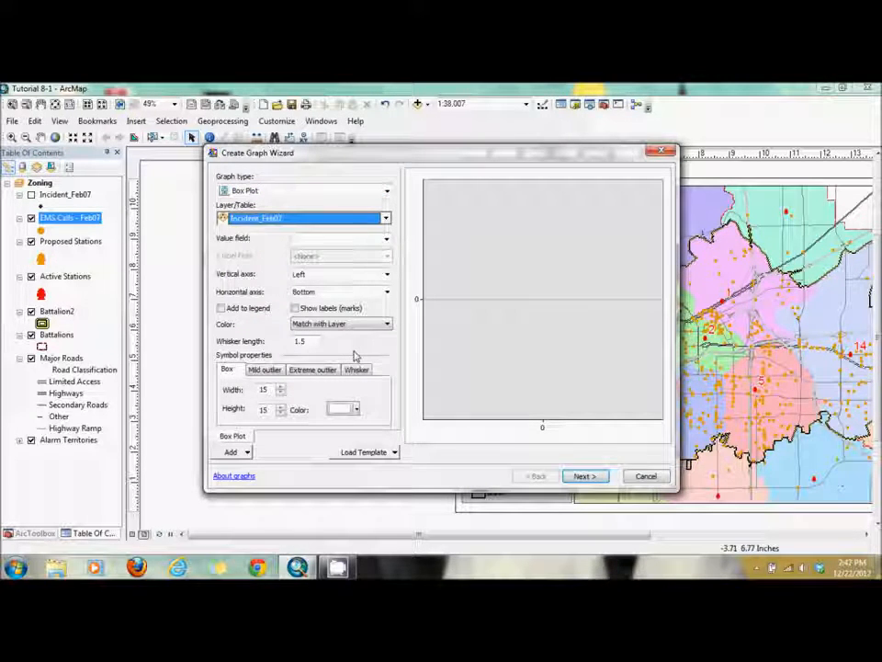
- Set the value field of the Incident_Feb07 box plot to FEE
left_click(386, 238)
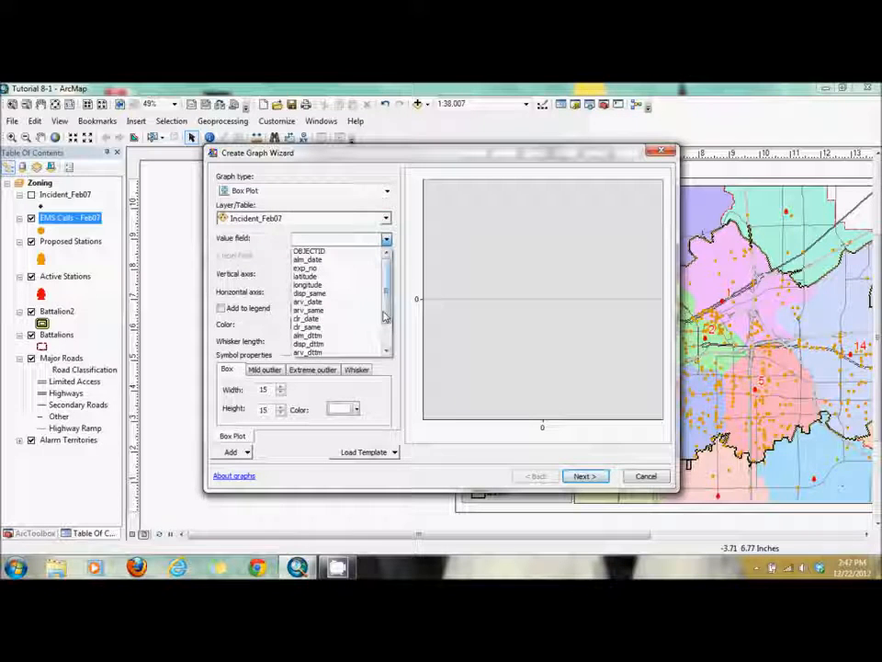
left_click_drag(386, 261, 387, 347)
left_click(311, 344)
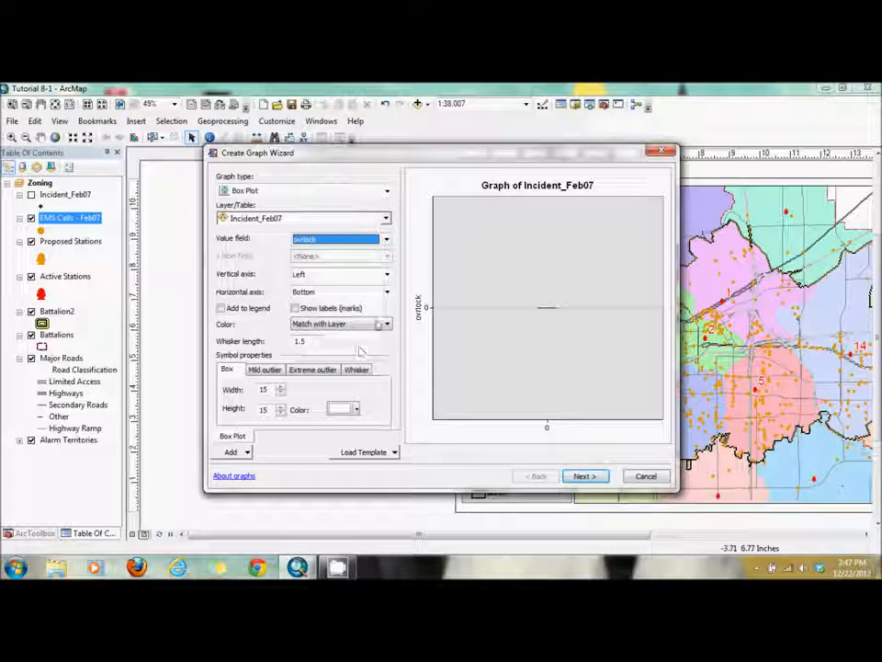
left_click(386, 239)
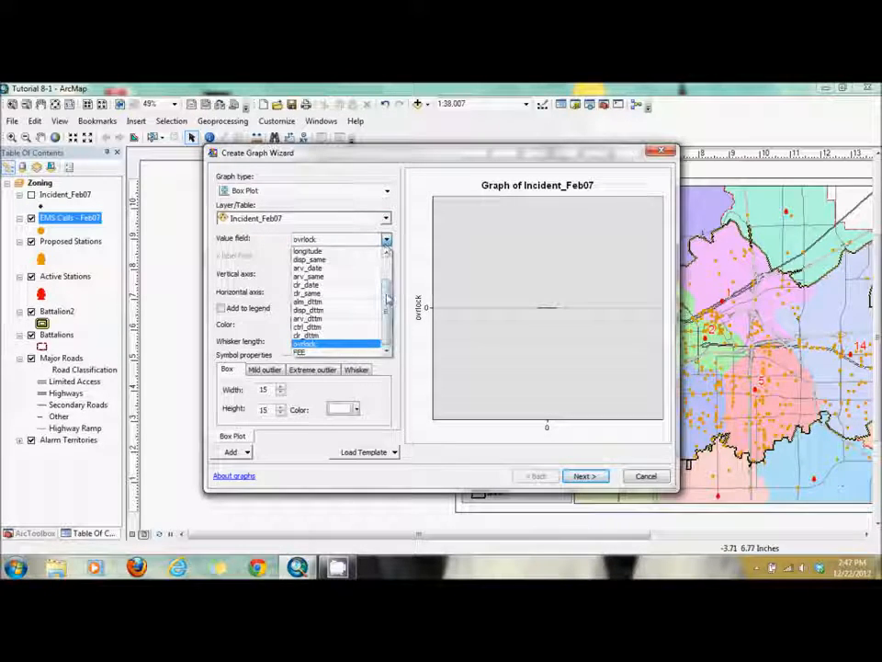
left_click(333, 353)
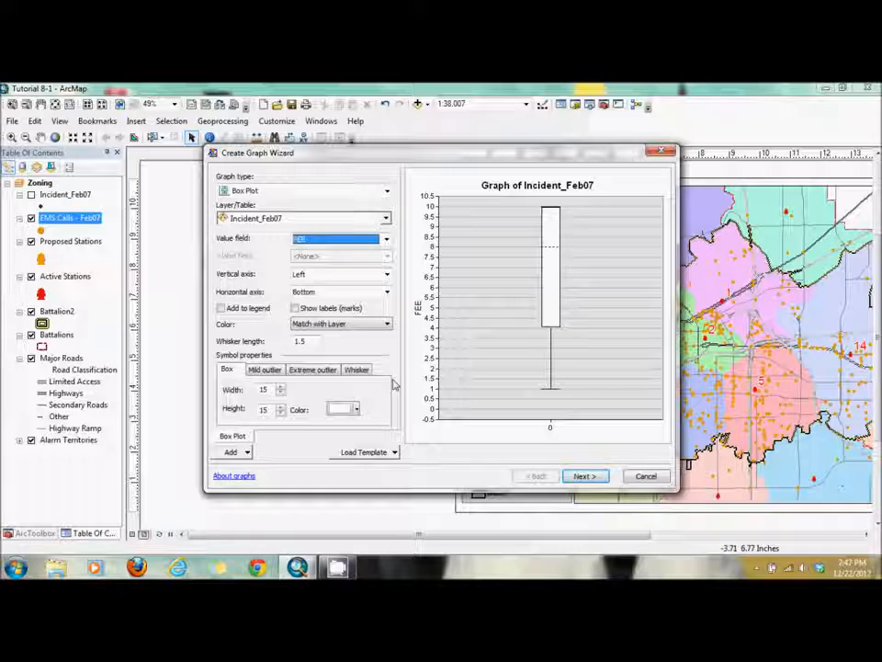
- Set the box colour to light orange and finish the Incident_Feb07 graph with its default general properties
left_click(356, 409)
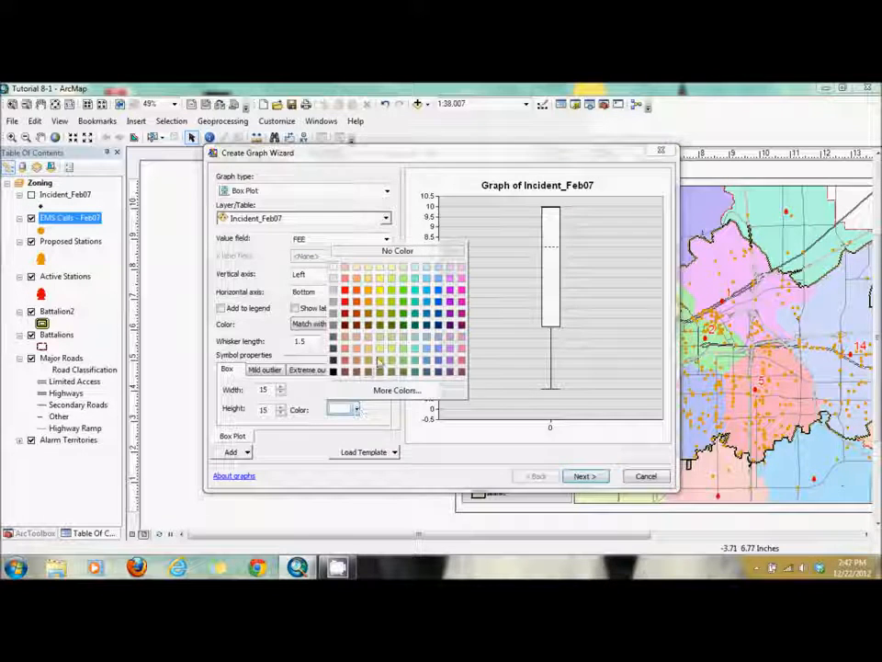
left_click(368, 289)
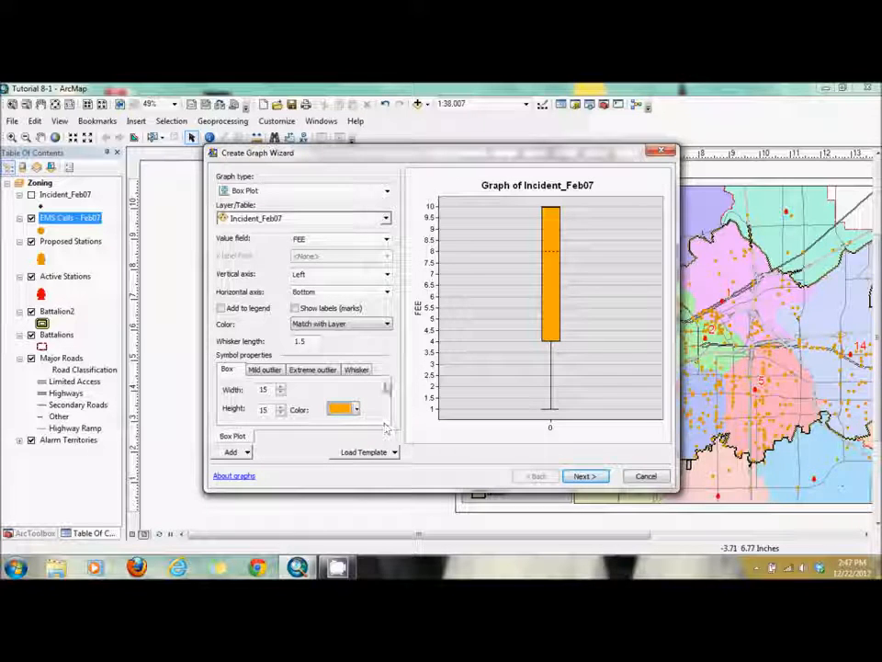
left_click(584, 476)
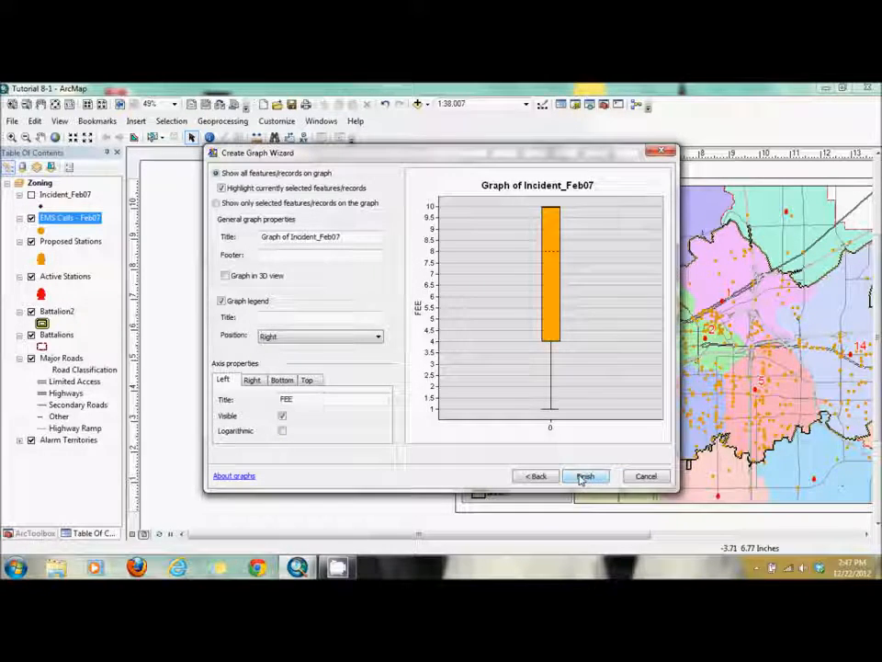
left_click(583, 477)
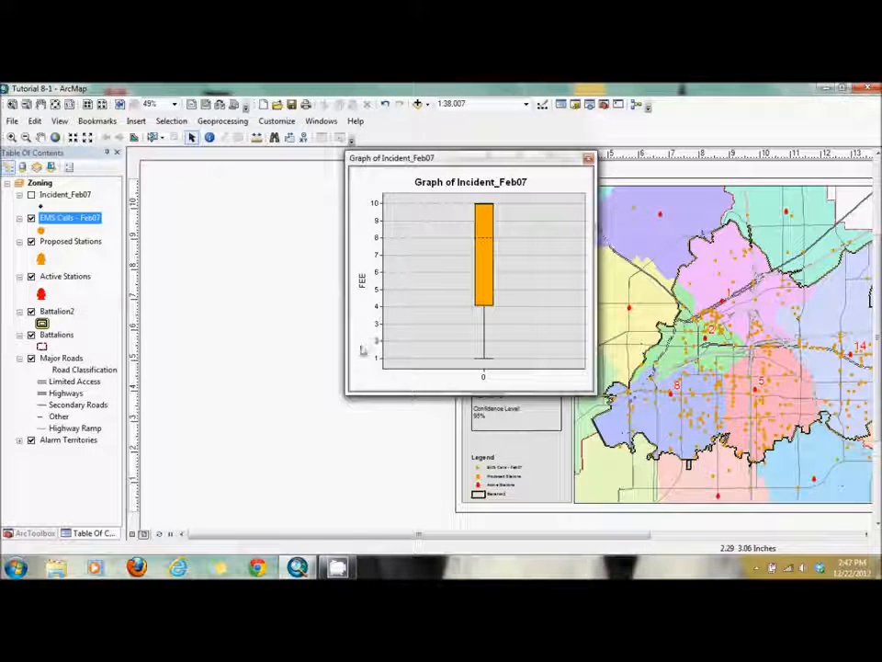